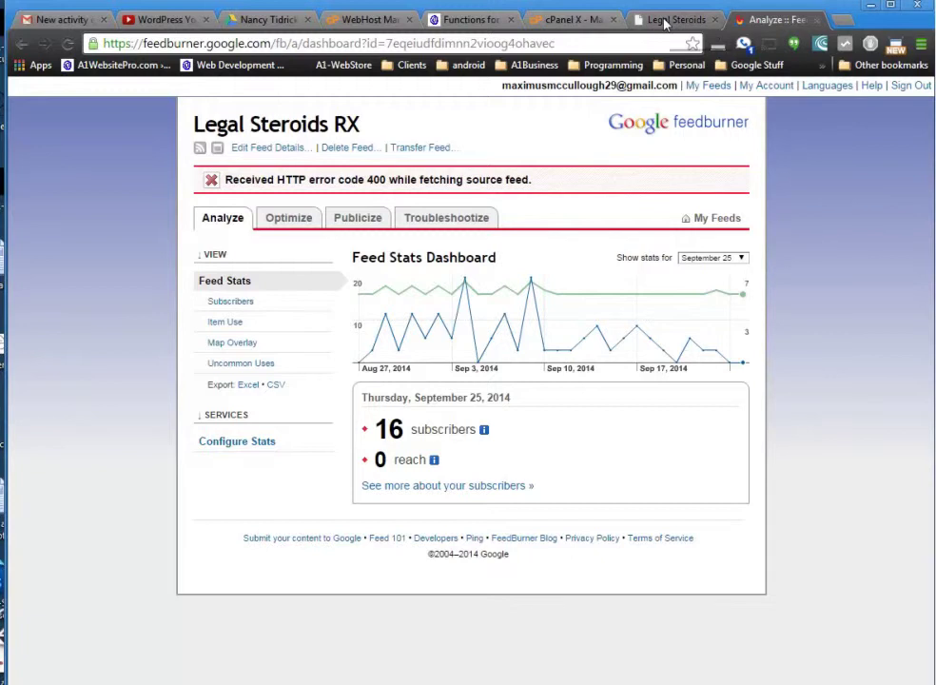
# Load legalsteroids-rx.com/feed to examine the site's raw XML feed, and return to the FeedBurner dashboard
pyautogui.click(665, 21)
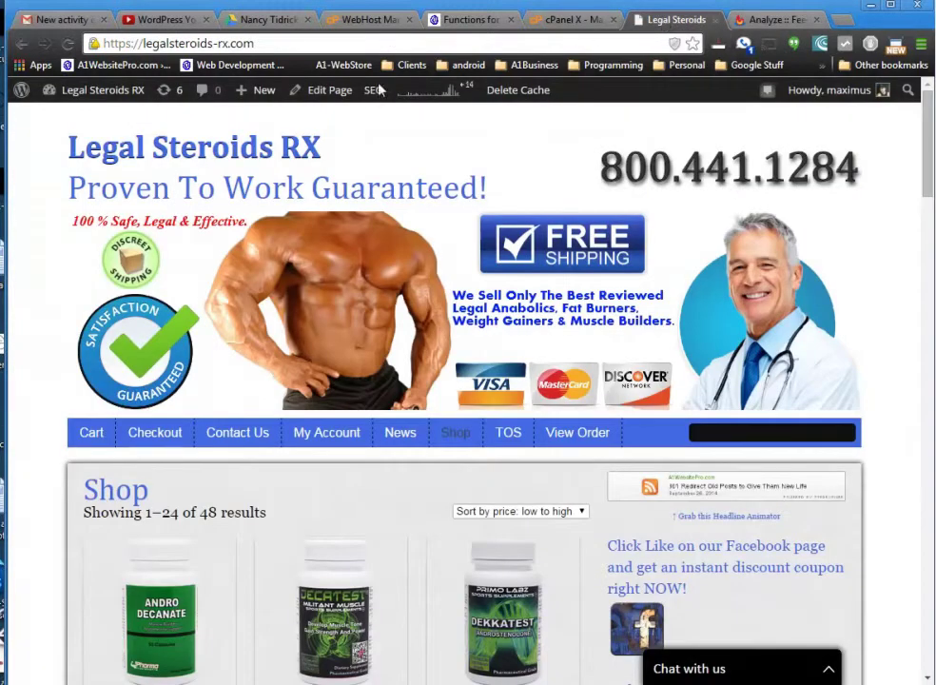
pyautogui.doubleClick(122, 43)
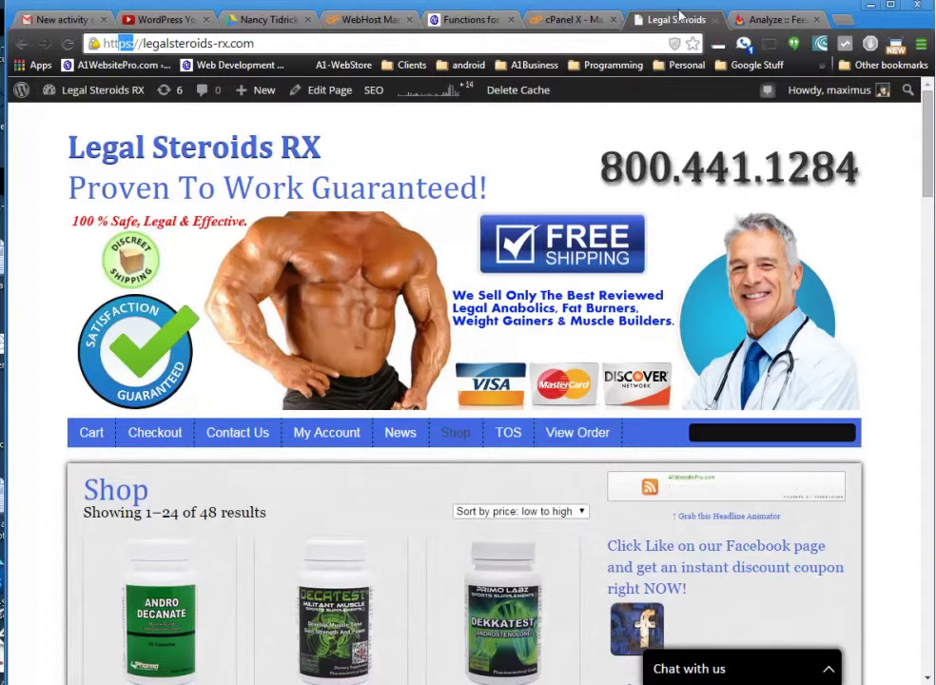
pyautogui.click(356, 44)
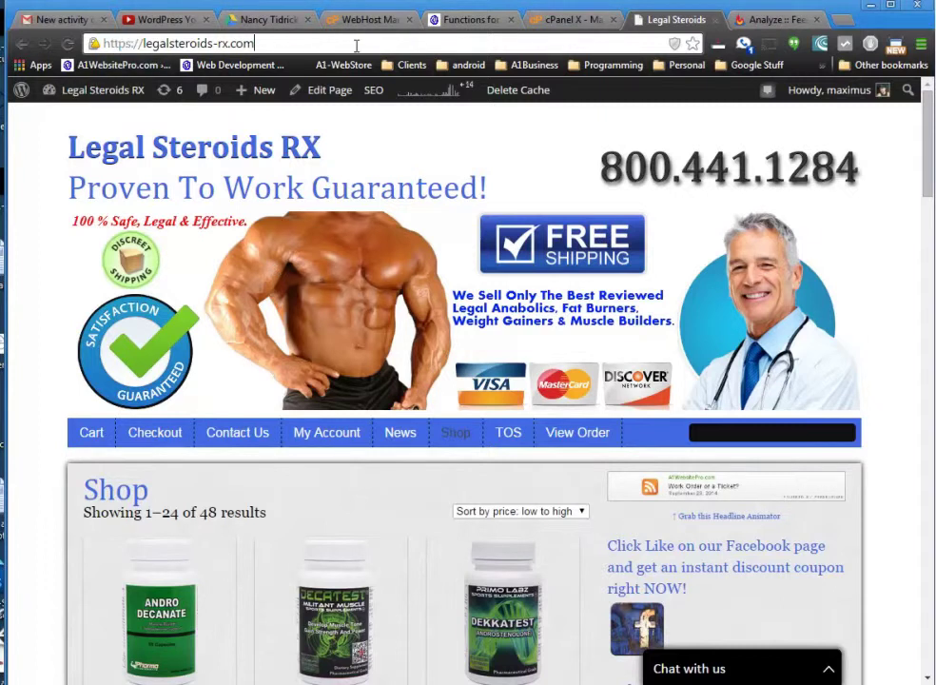
pyautogui.write('/feed')
pyautogui.press('Return')
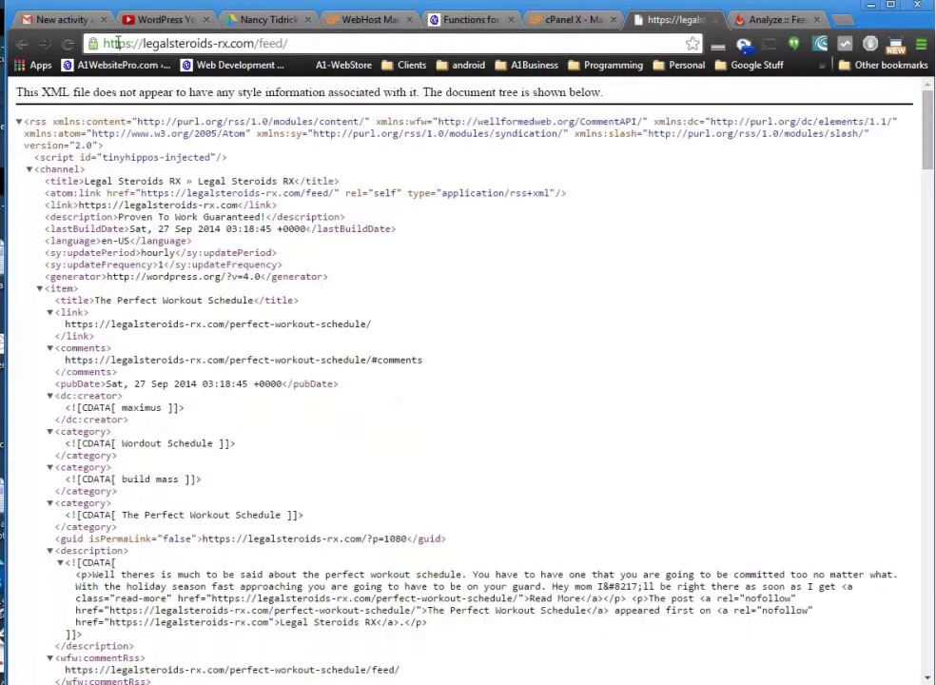
pyautogui.click(775, 21)
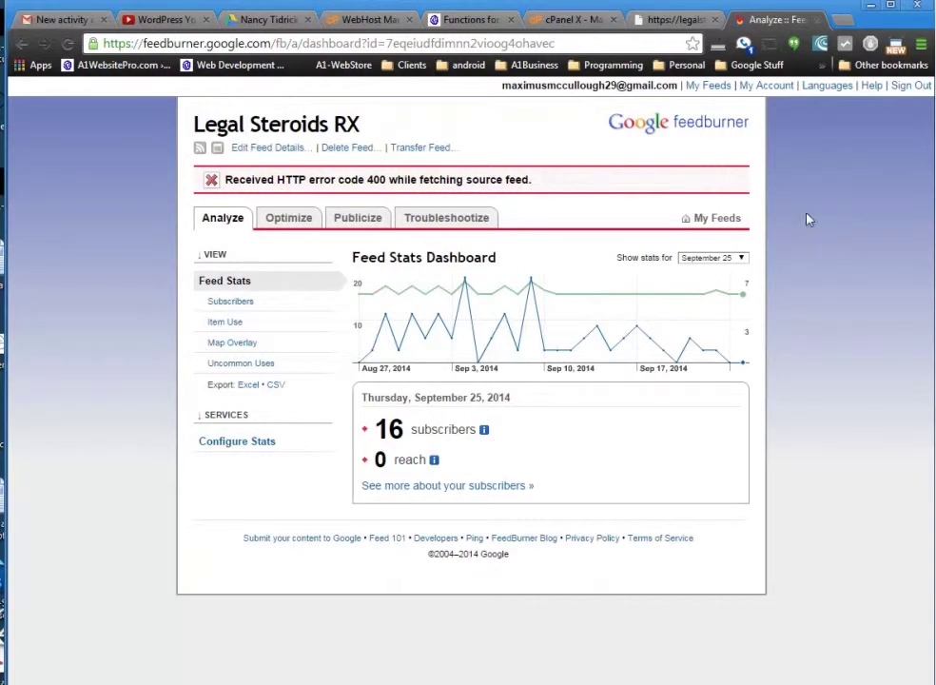
# Switch to cPanel and create the subdomain "myfeed" under legalsteroids-rx.com
pyautogui.click(574, 21)
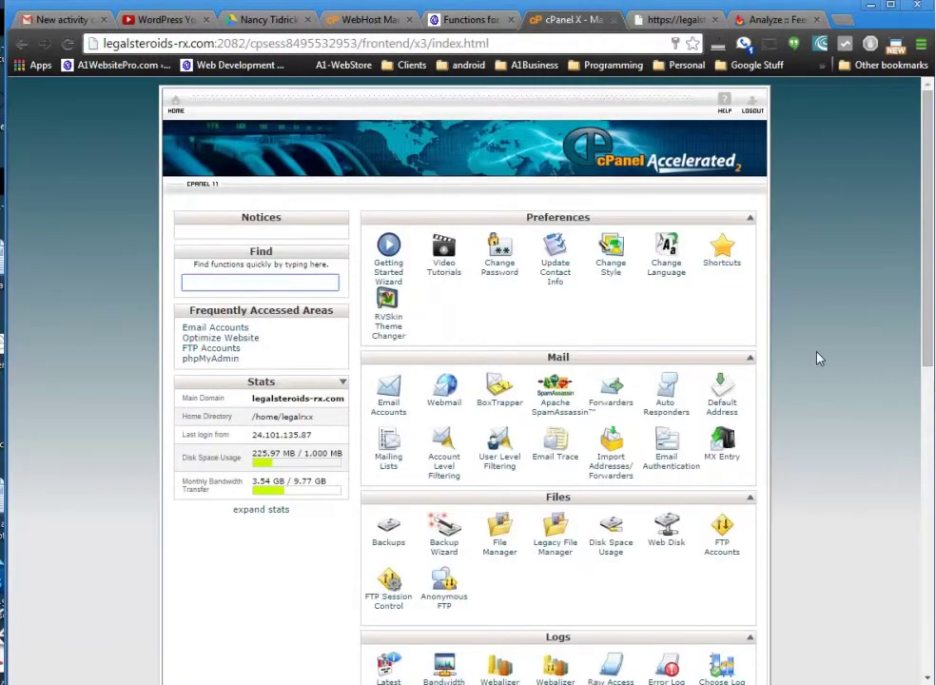
pyautogui.scroll(-3, 838, 355)
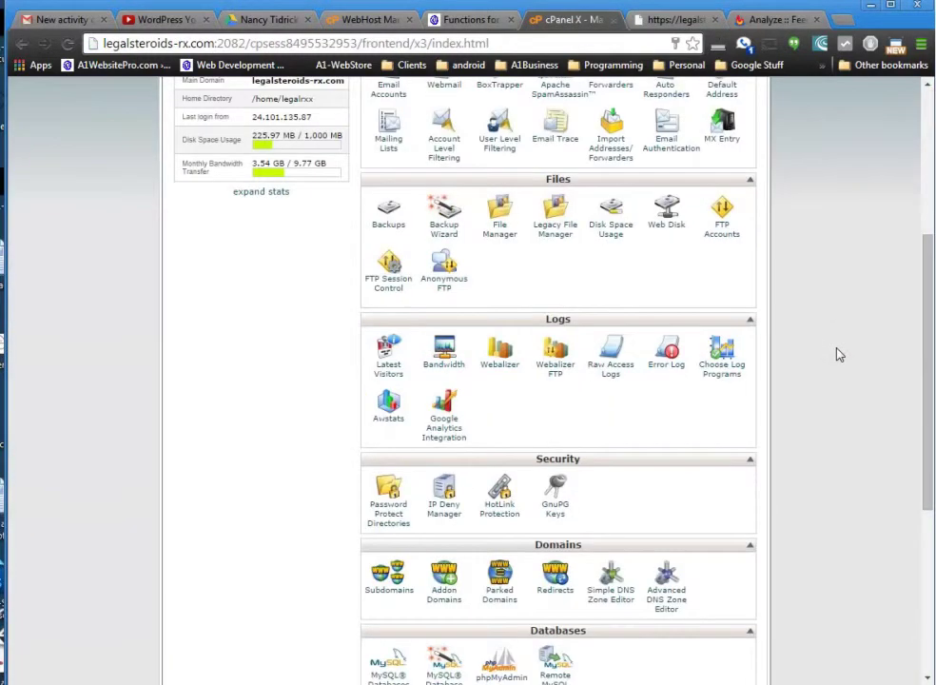
pyautogui.click(388, 592)
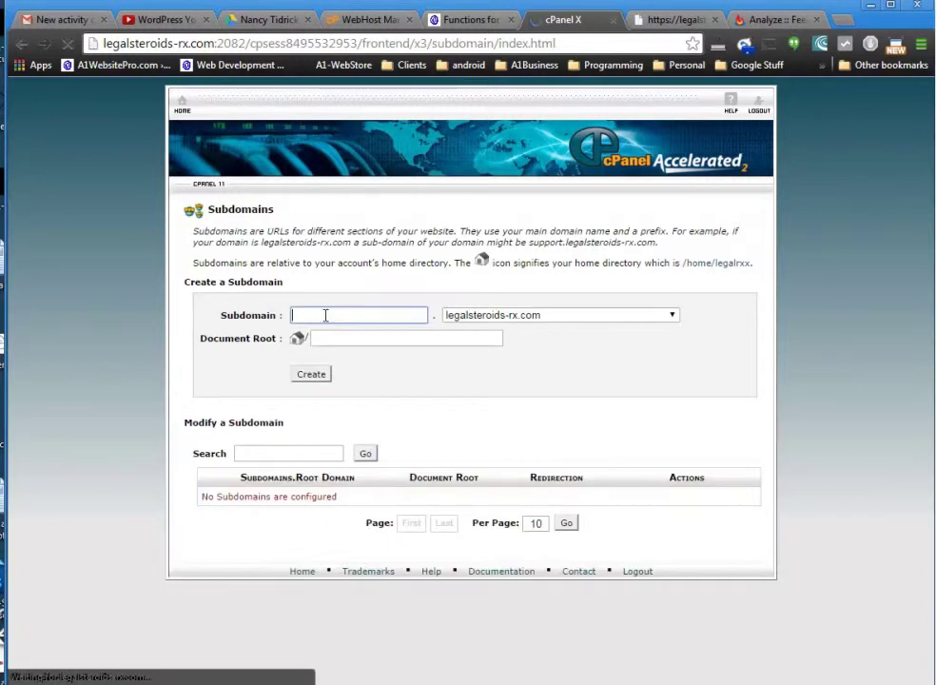
pyautogui.click(333, 315)
pyautogui.write('myfeed')
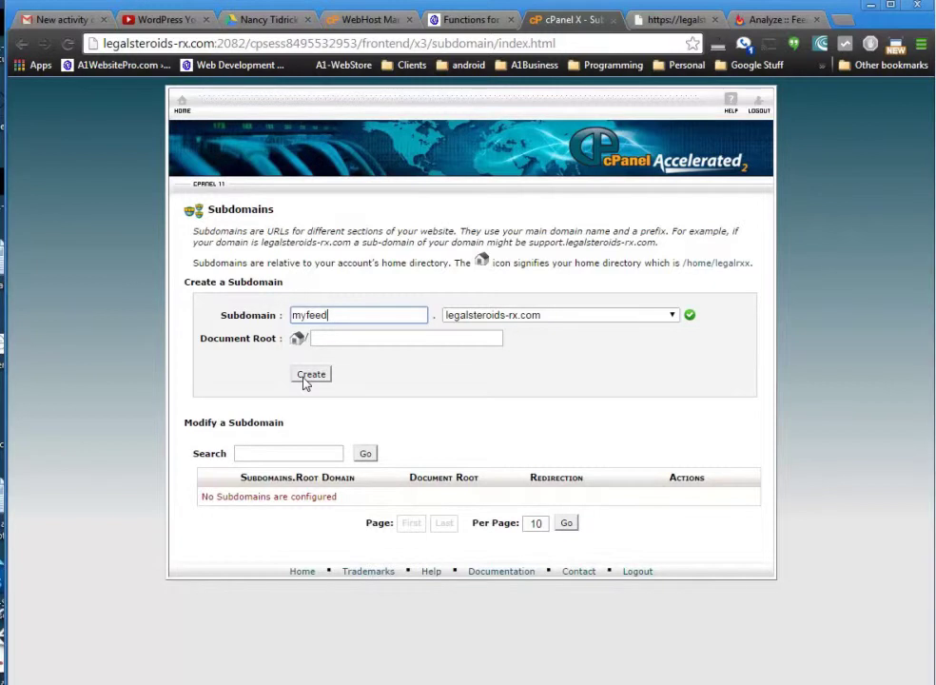
pyautogui.click(305, 379)
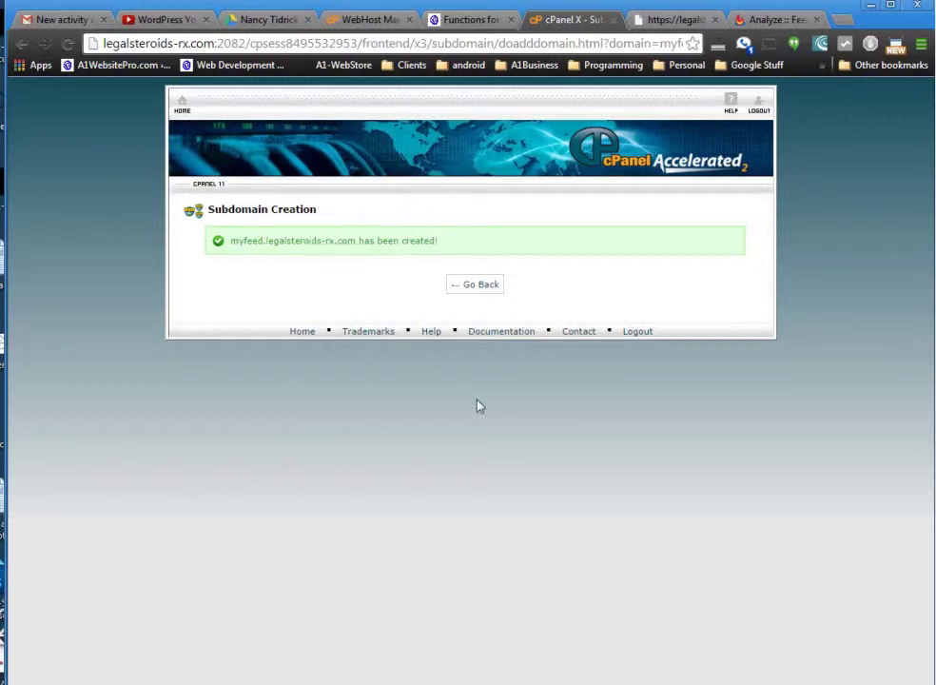
# Look over the PHP feed script in Notepad++ and return to the cPanel page
pyautogui.hotkey('alt', 'Tab')
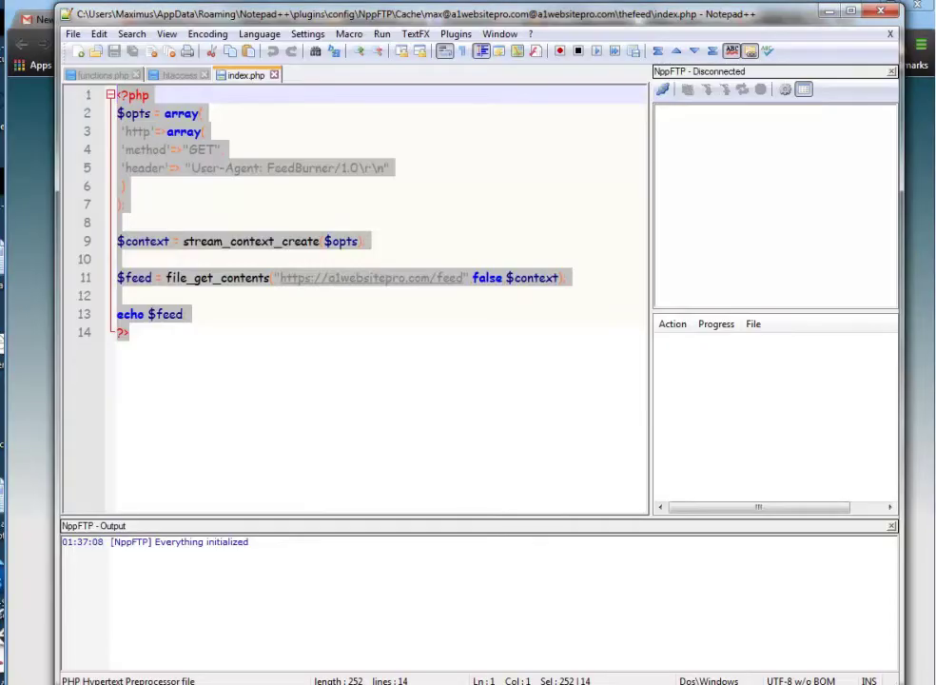
pyautogui.click(332, 222)
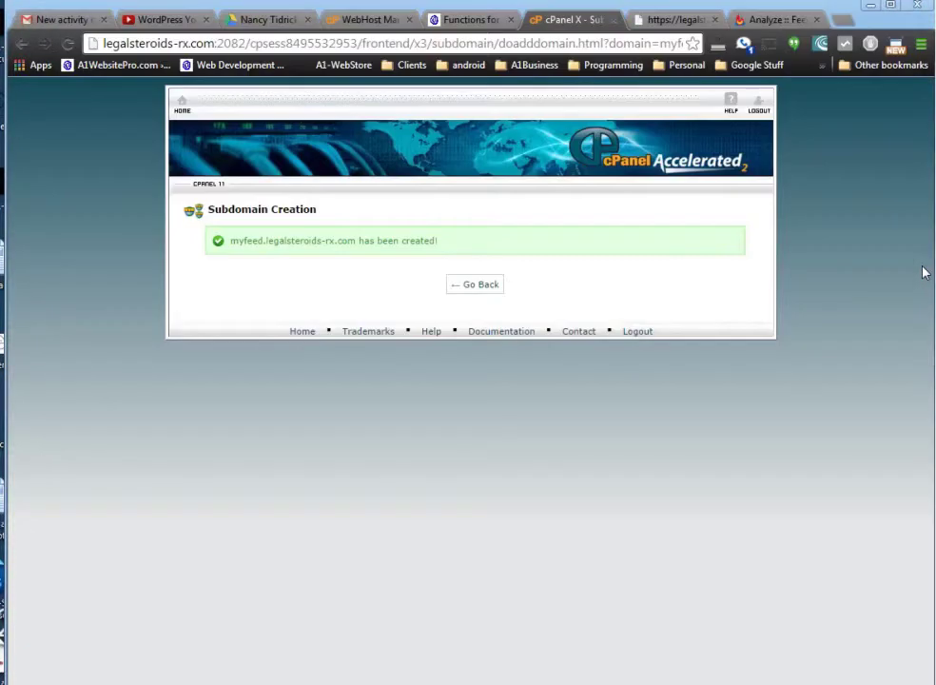
pyautogui.click(924, 272)
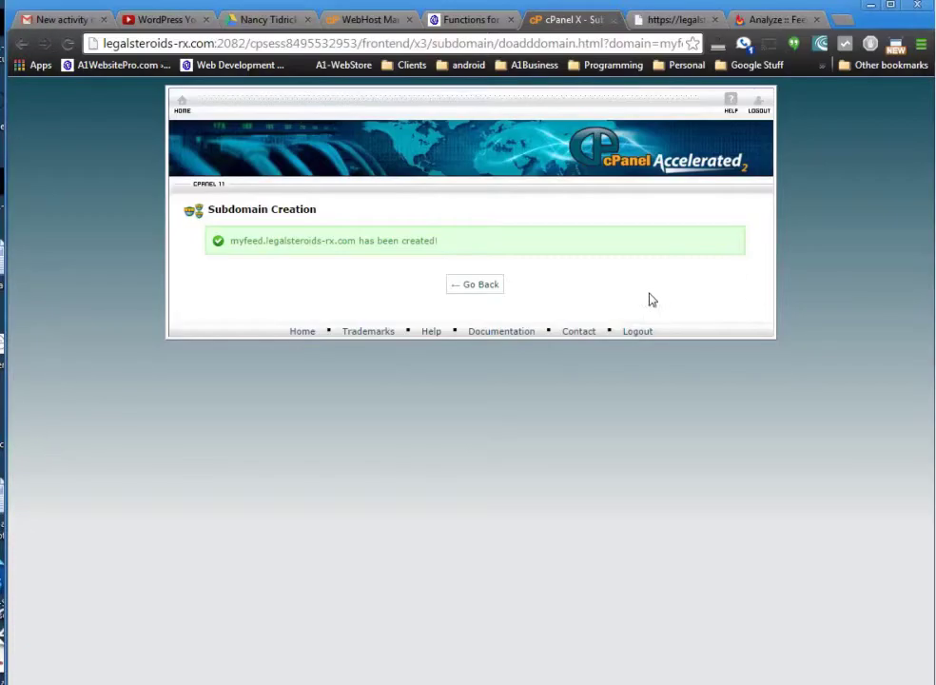
# From the cPanel home, open the File Manager at the web root and enter the myfeed folder
pyautogui.click(183, 104)
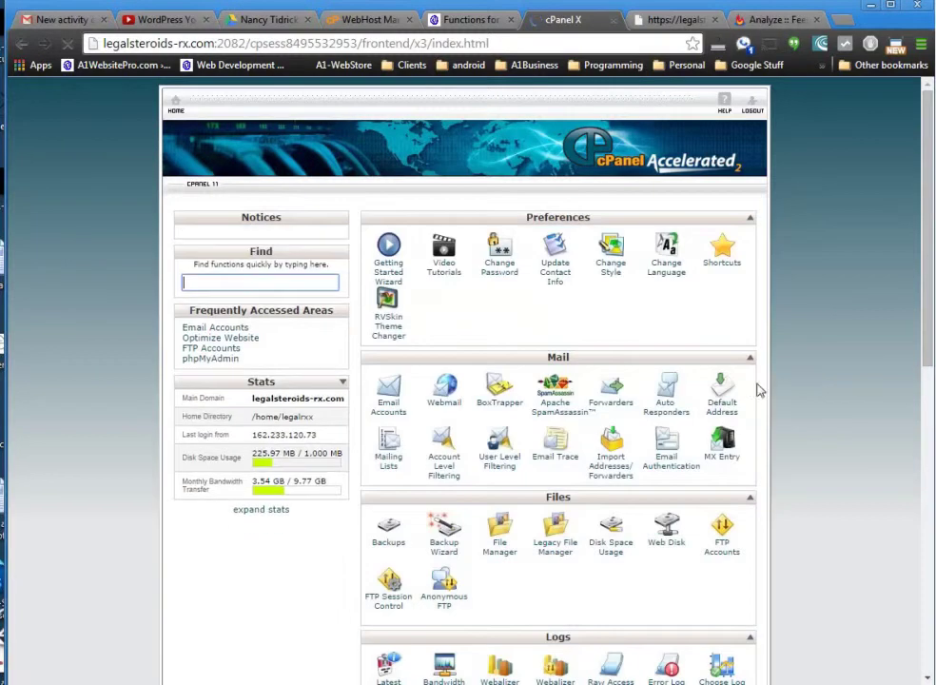
pyautogui.click(502, 540)
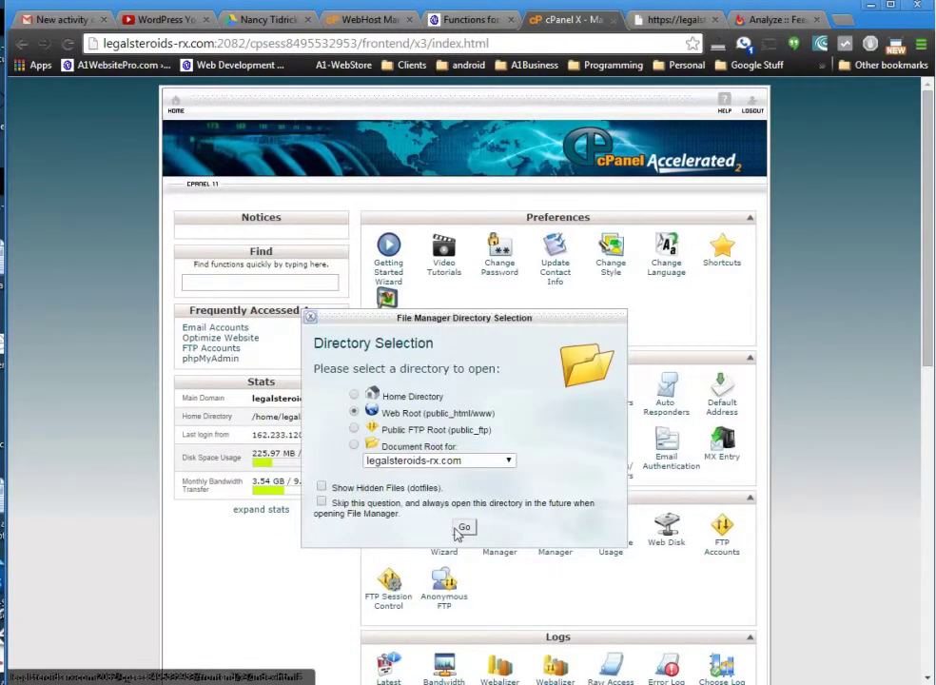
pyautogui.click(465, 528)
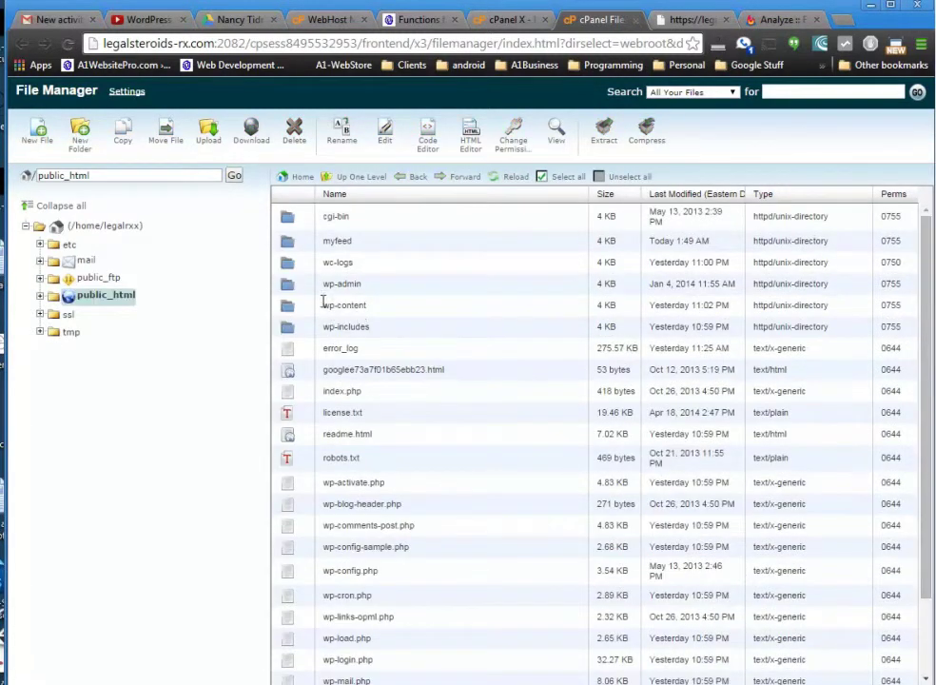
pyautogui.doubleClick(289, 244)
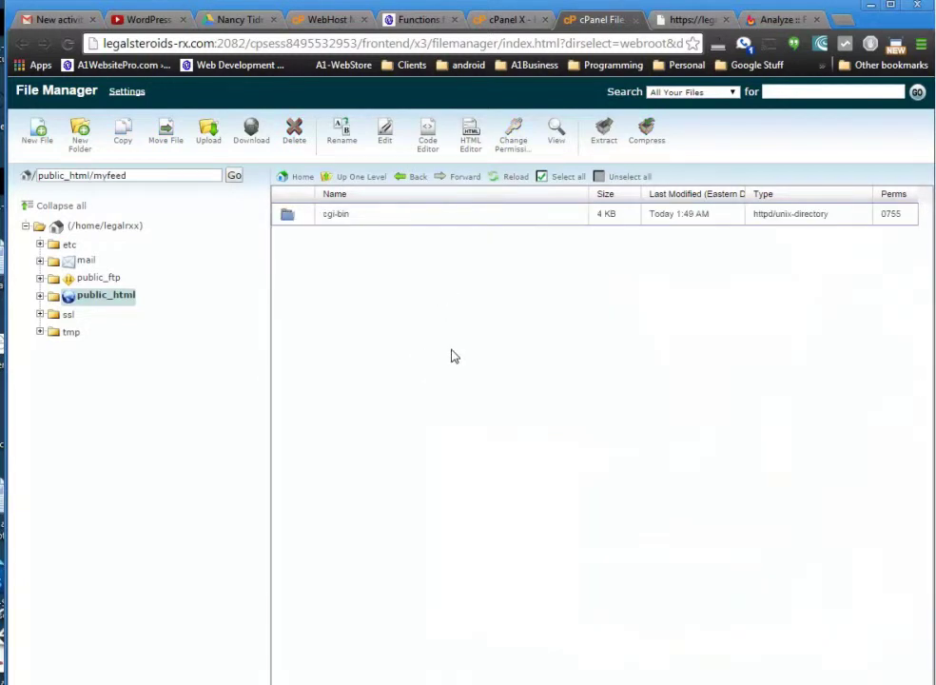
# Create a new file named index.php in public_html/myfeed
pyautogui.click(39, 141)
pyautogui.click(396, 361)
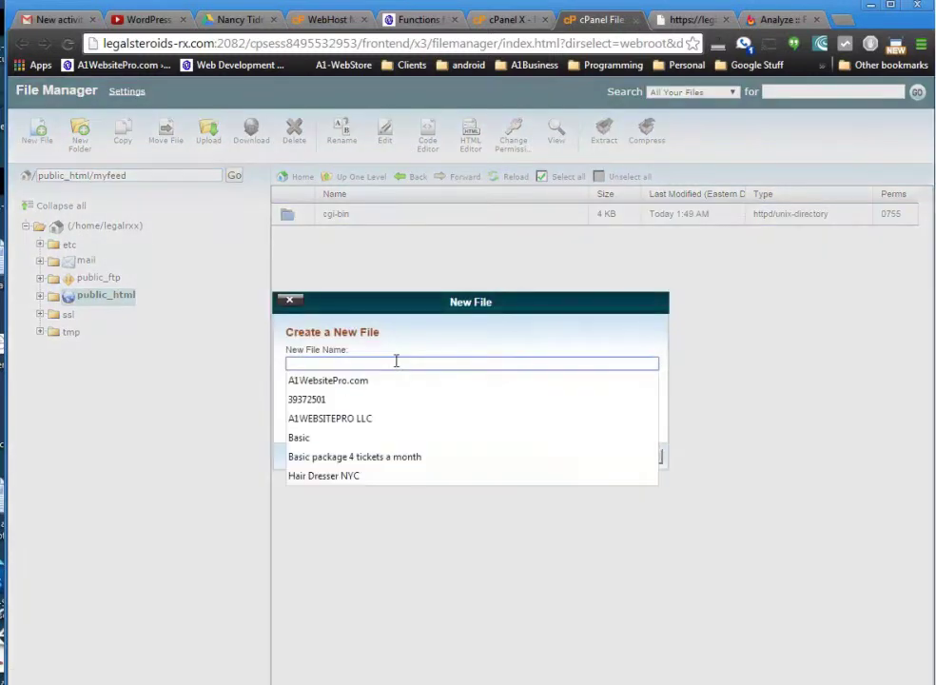
pyautogui.write('index.php')
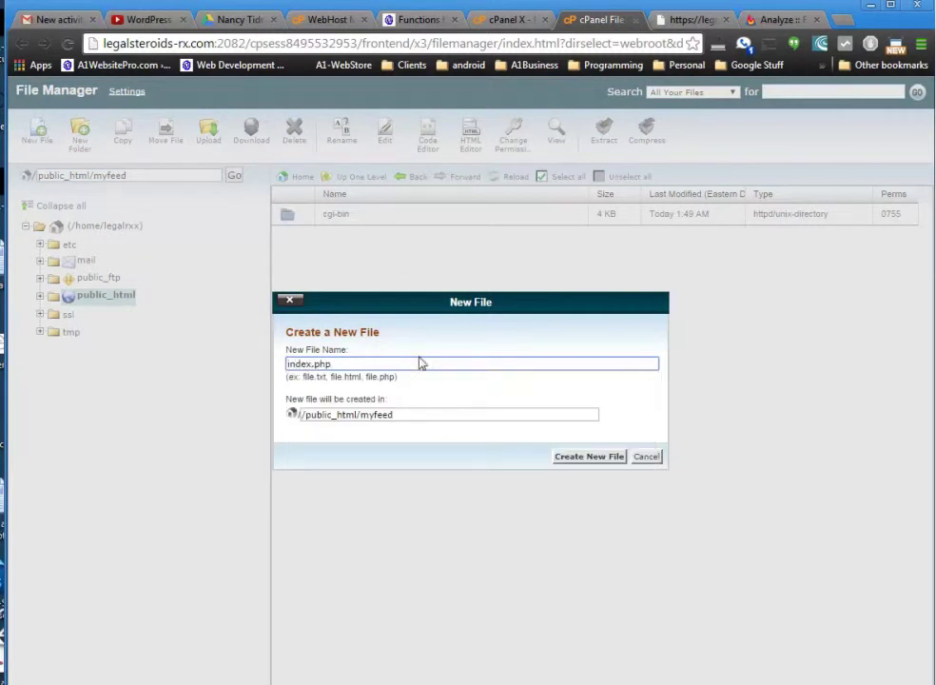
pyautogui.click(590, 456)
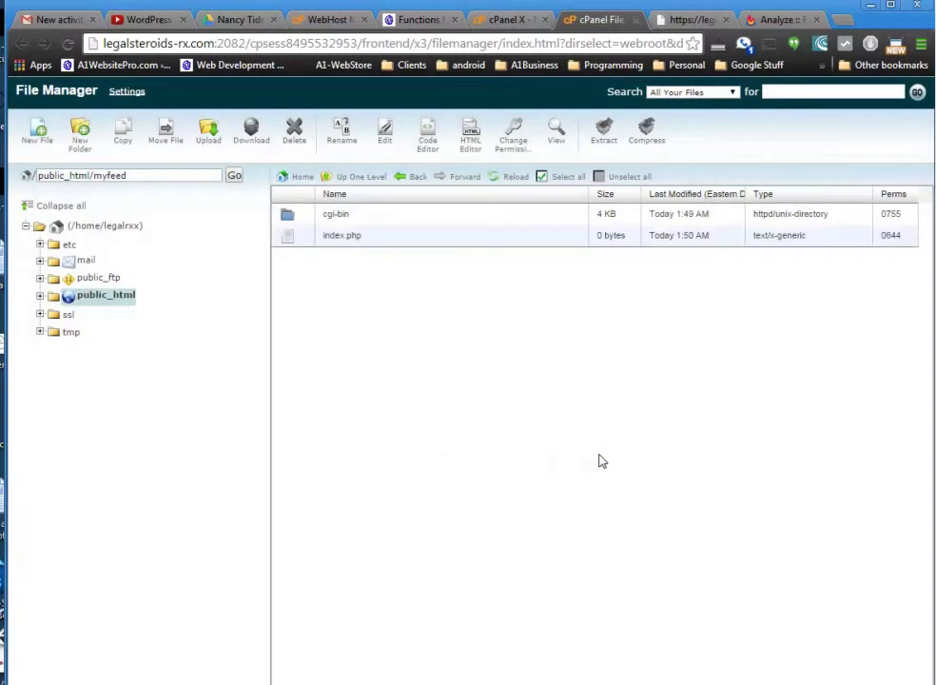
# Open the myfeed index.php in the Code Editor with utf-8 encoding
pyautogui.click(295, 240)
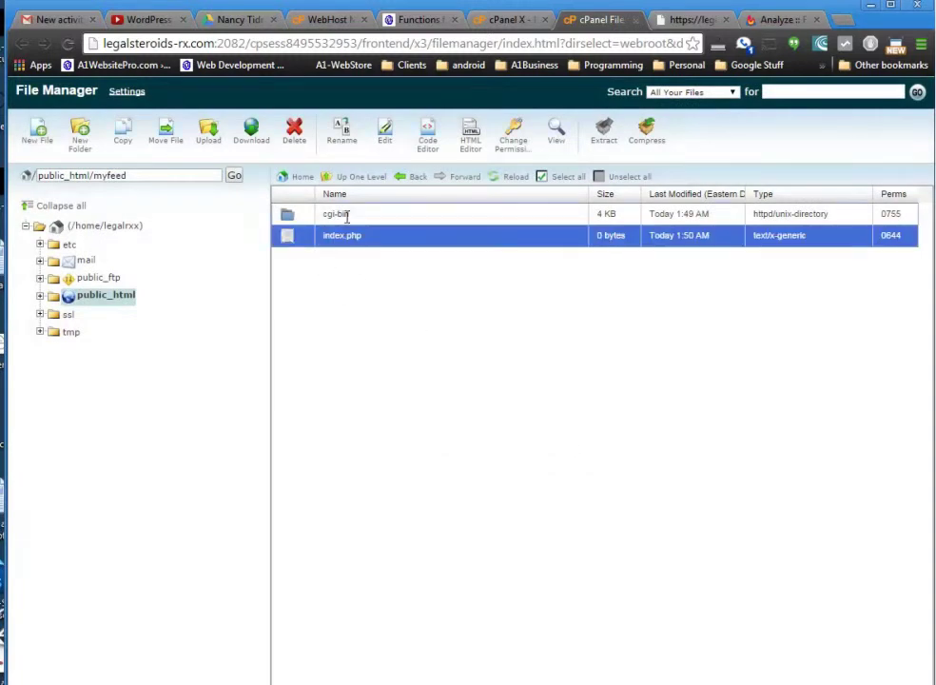
pyautogui.click(428, 152)
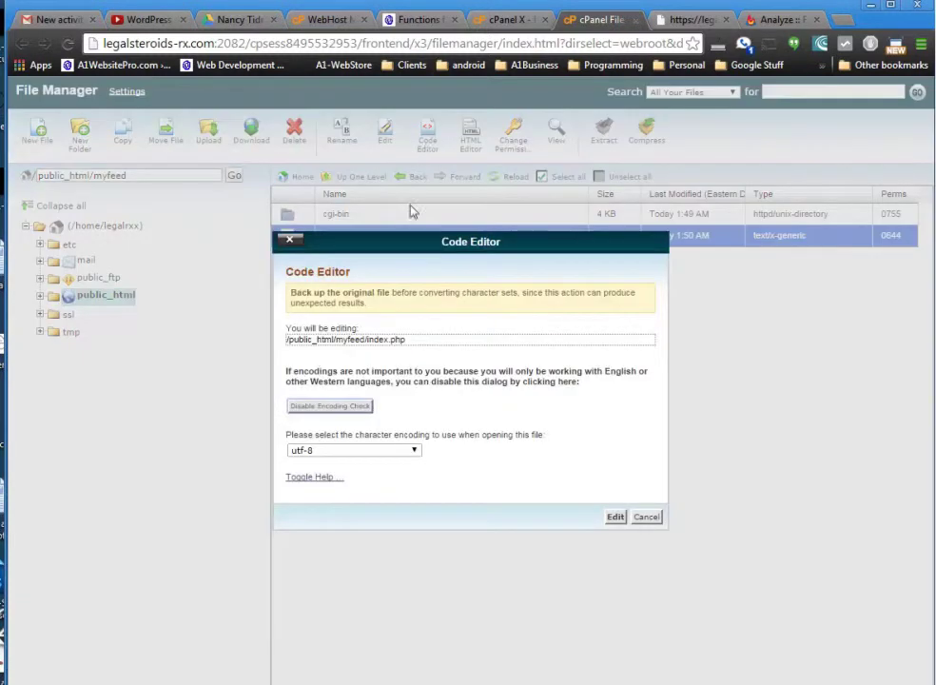
pyautogui.click(615, 517)
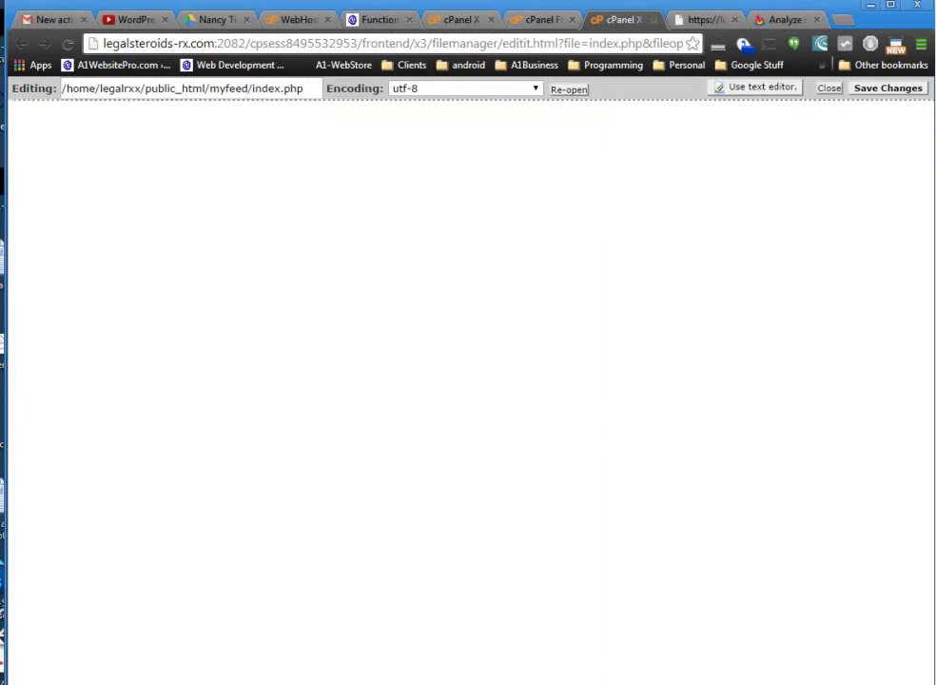
# Copy the full "PHP code to make a feed on a sub domain" snippet from the plain source view on the A1WebsitePro WordPress functions page
pyautogui.hotkey('alt', 'Tab')
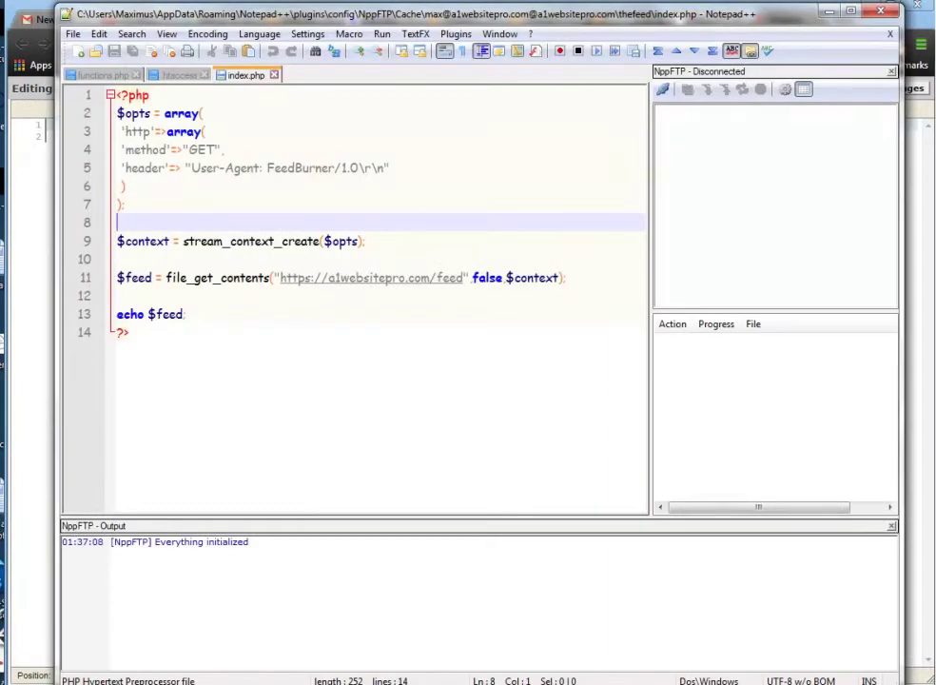
pyautogui.hotkey('alt', 'Tab')
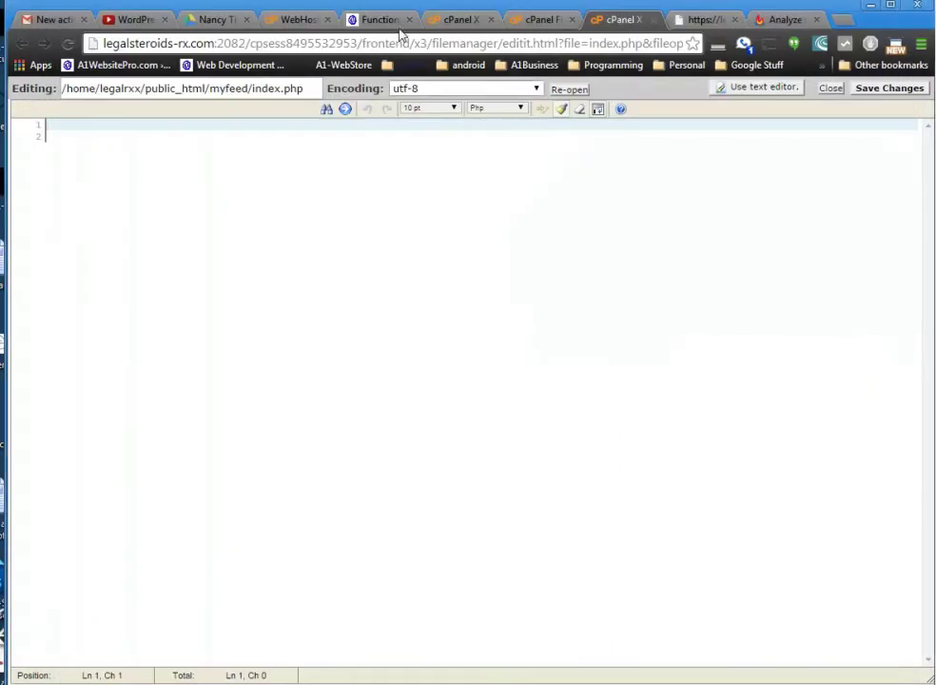
pyautogui.click(385, 20)
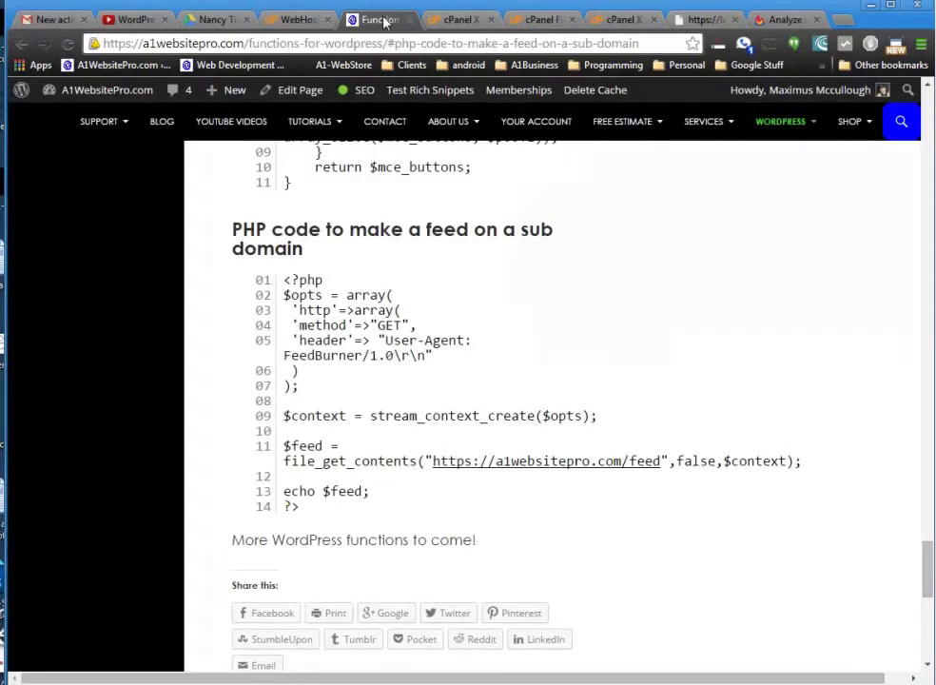
pyautogui.moveTo(784, 122)
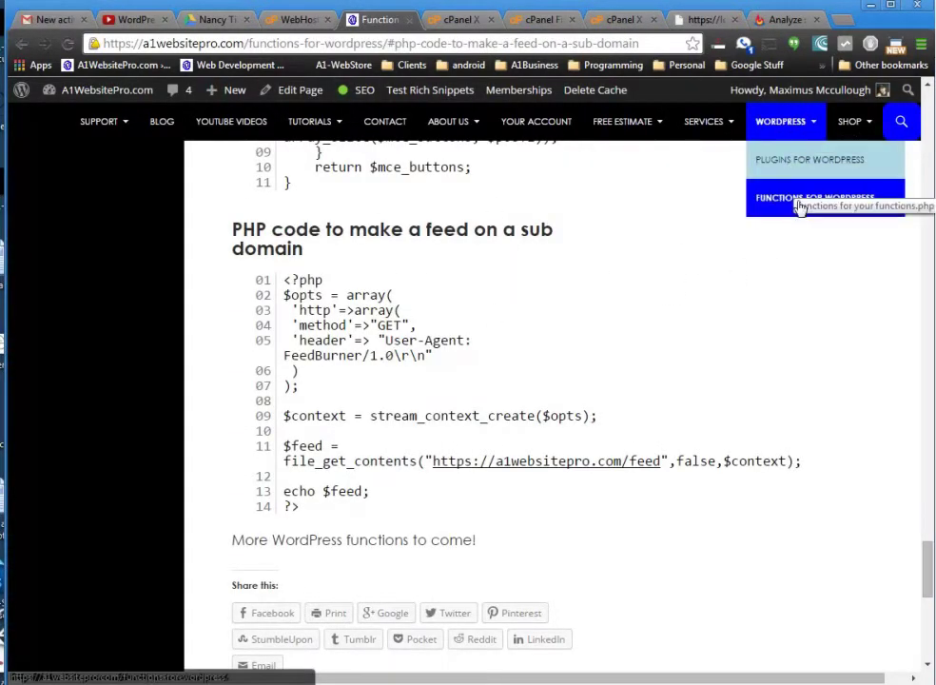
pyautogui.moveTo(338, 382)
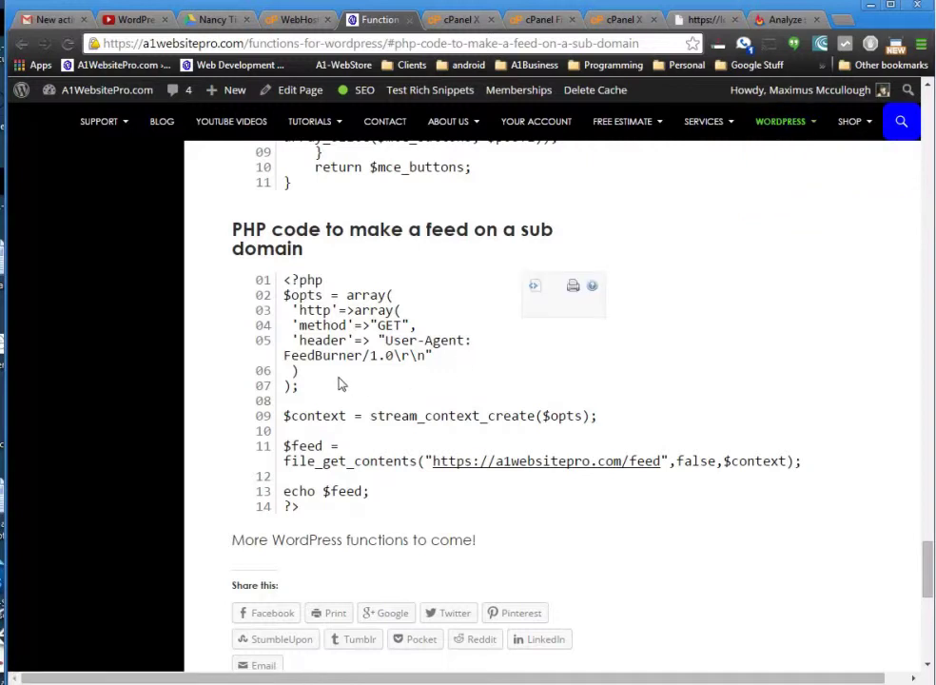
pyautogui.click(534, 290)
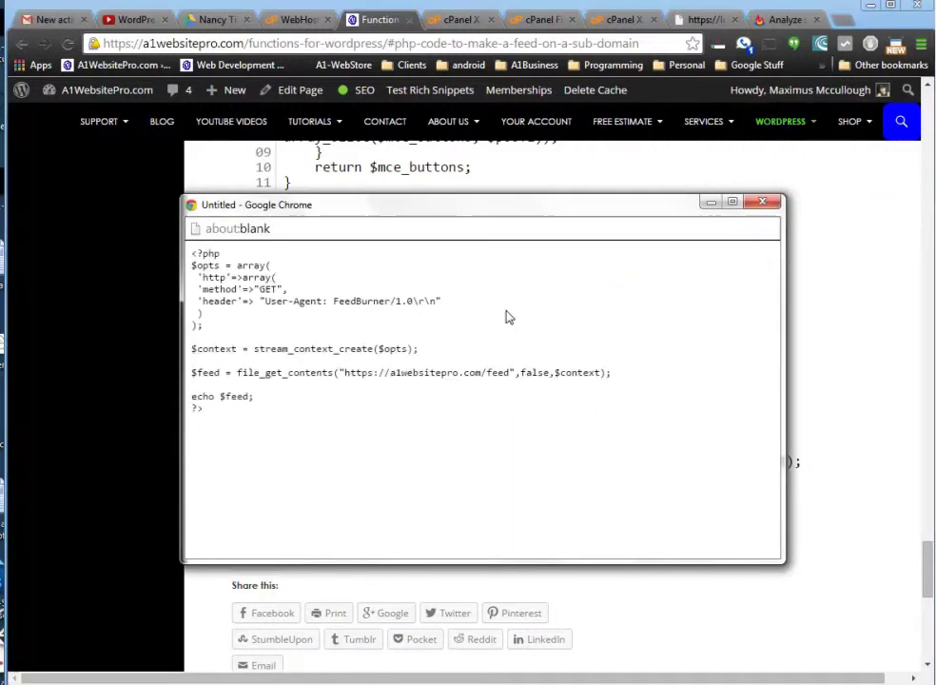
pyautogui.moveTo(232, 426); pyautogui.dragTo(191, 239)
pyautogui.rightClick(230, 277)
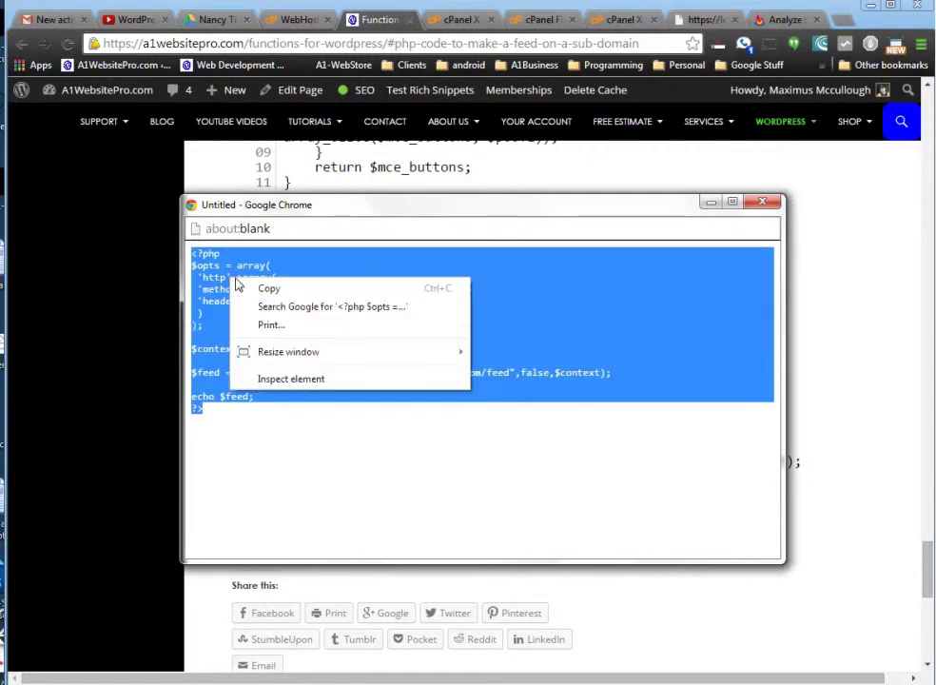
pyautogui.click(288, 291)
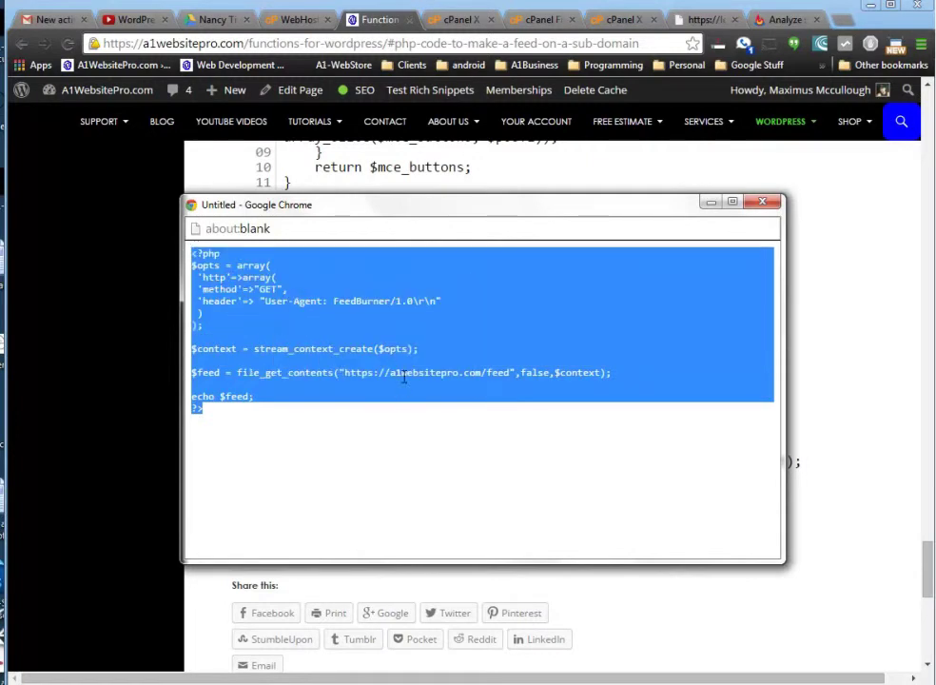
# Return to the code editor for myfeed/index.php and paste the copied PHP feed snippet into the empty file
pyautogui.doubleClick(407, 372)
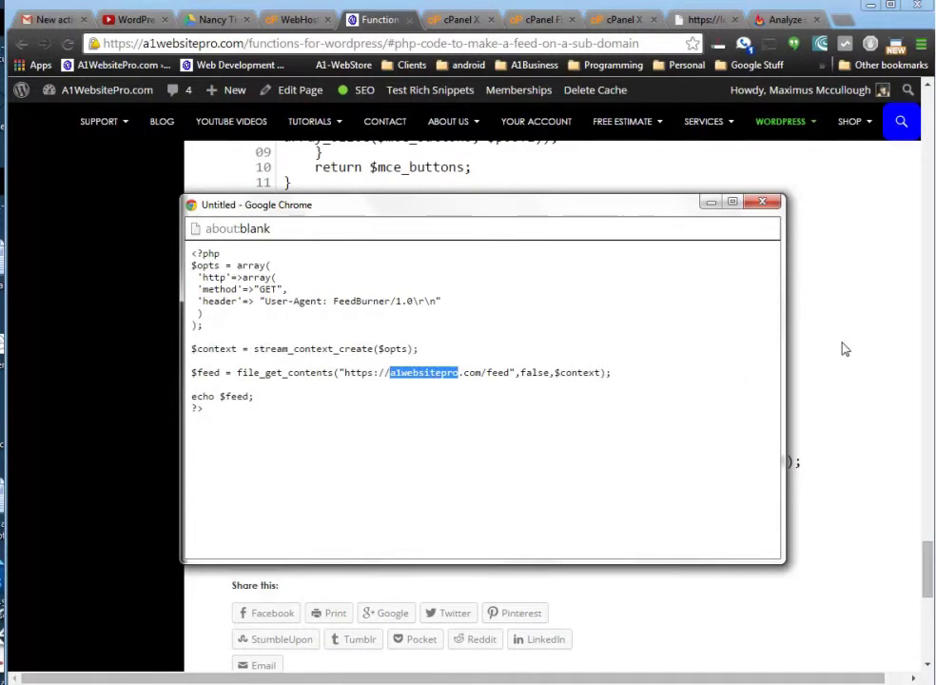
pyautogui.click(466, 24)
pyautogui.click(464, 21)
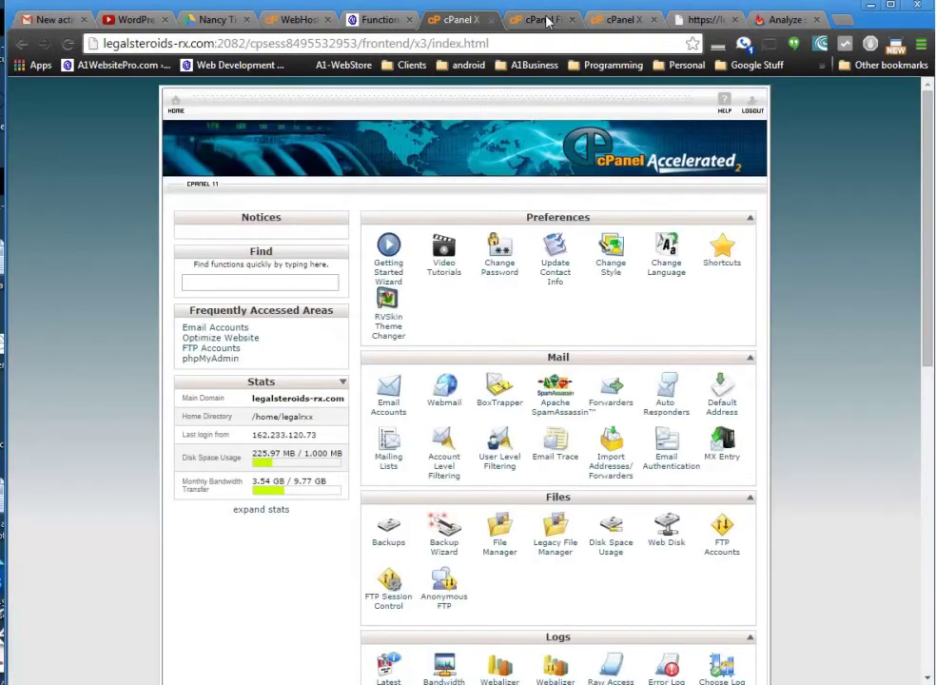
pyautogui.click(542, 20)
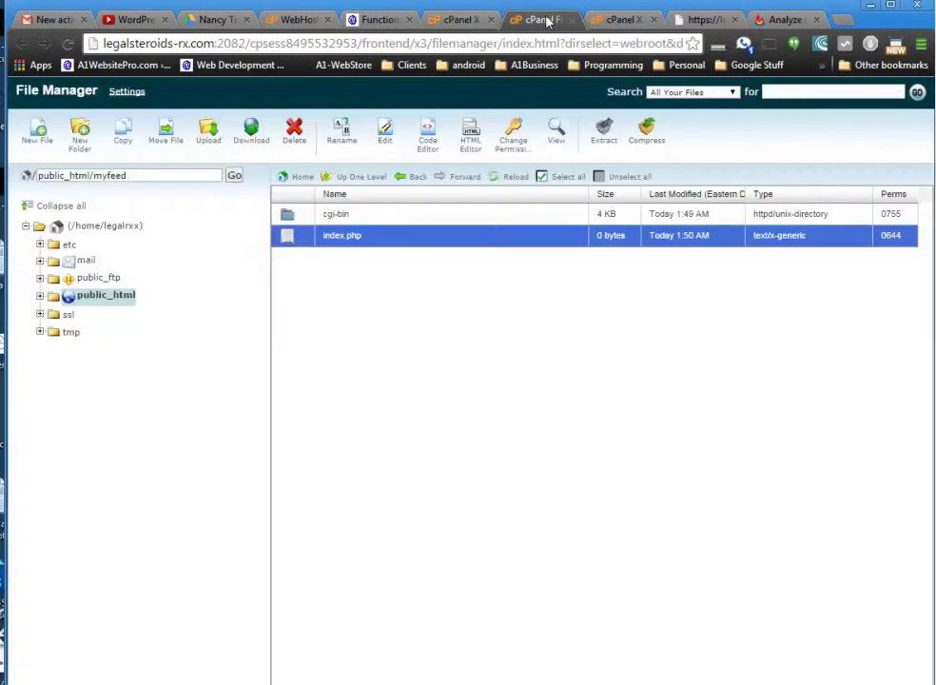
pyautogui.click(612, 20)
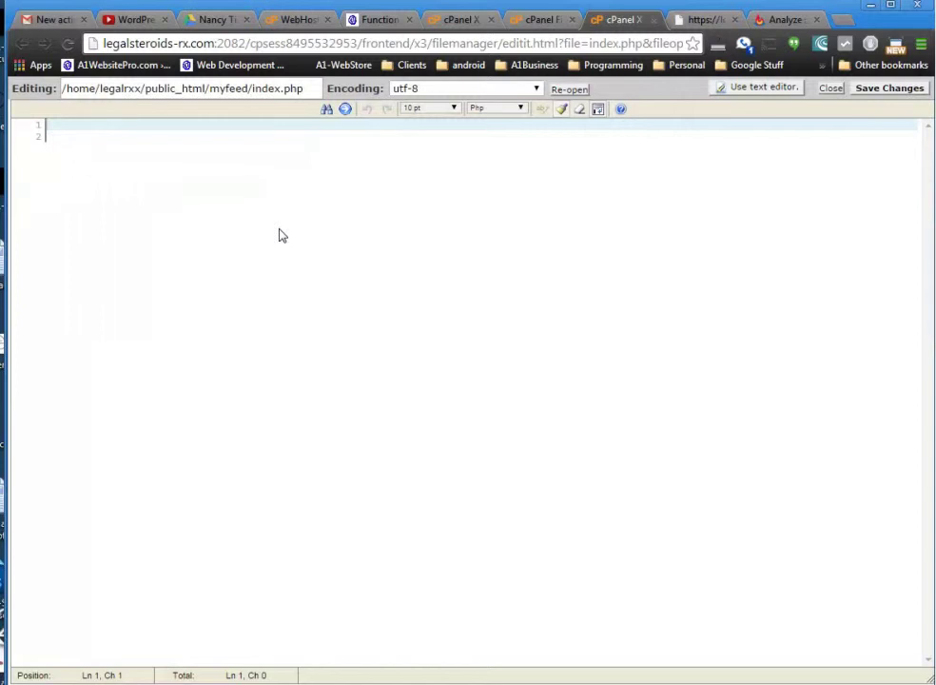
pyautogui.hotkey('ctrl', 'v')
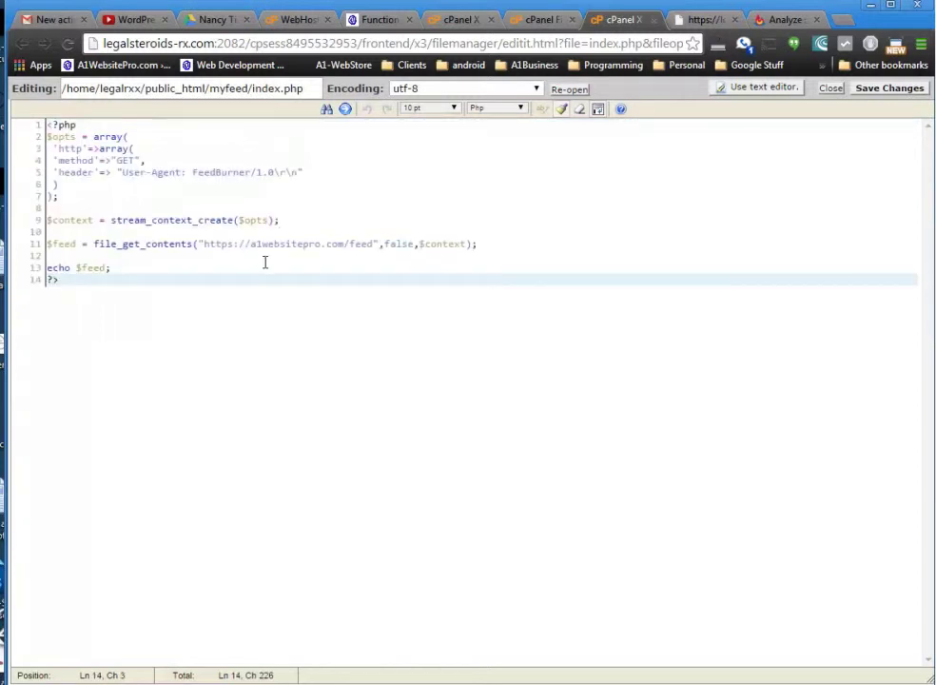
pyautogui.moveTo(321, 244); pyautogui.dragTo(253, 246)
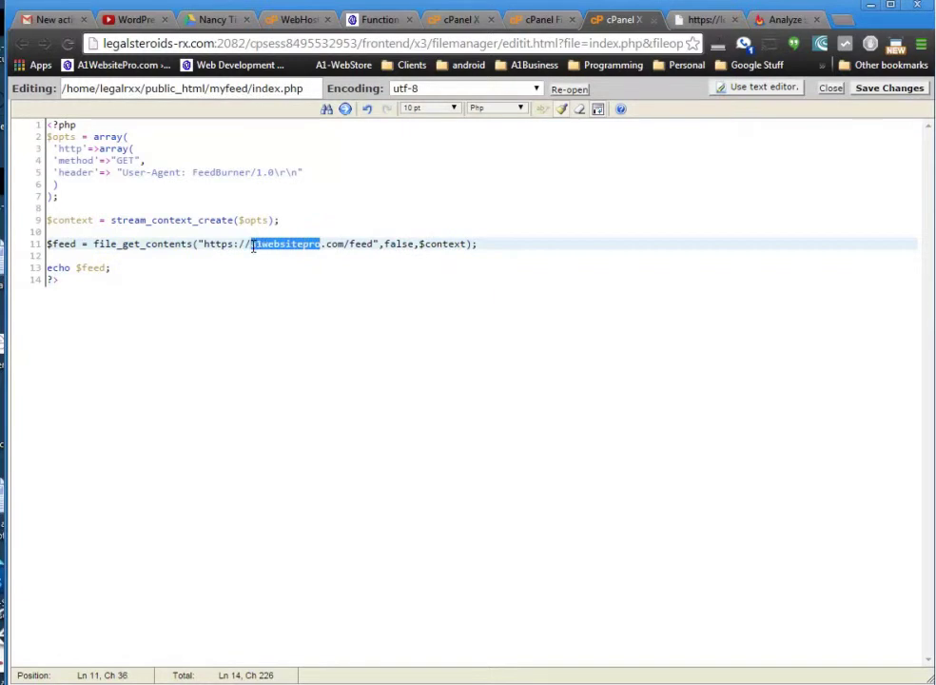
pyautogui.press('BackSpace')
pyautogui.write('legalster')
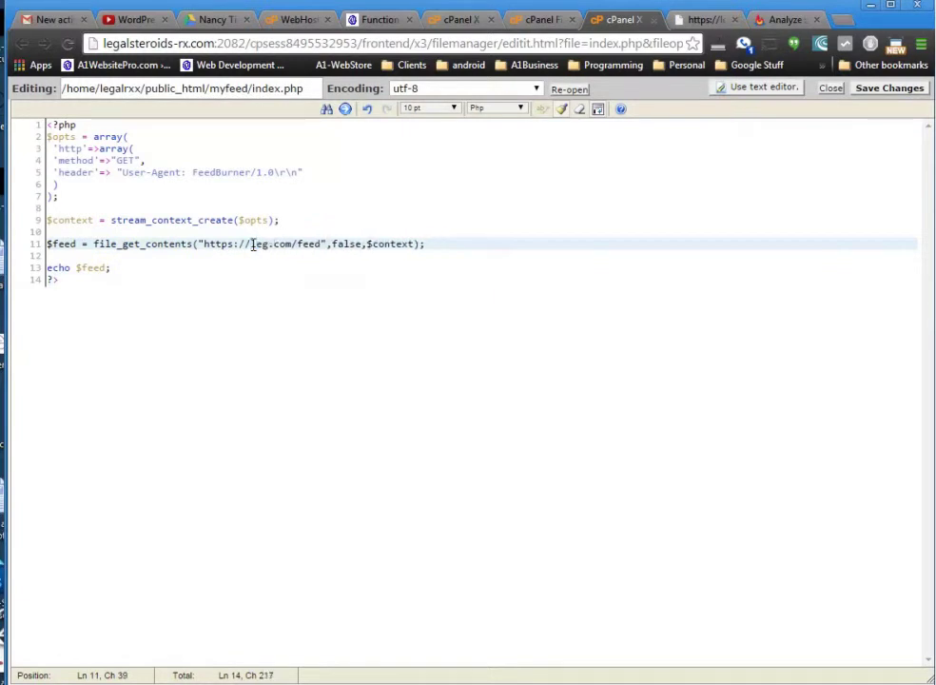
pyautogui.write('oids-rx')
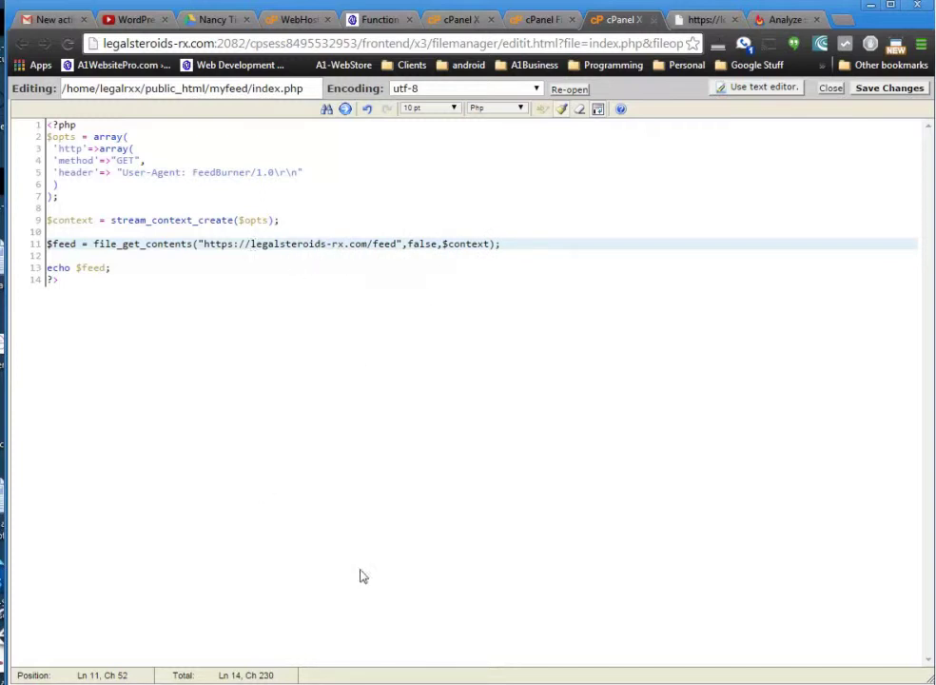
pyautogui.click(877, 89)
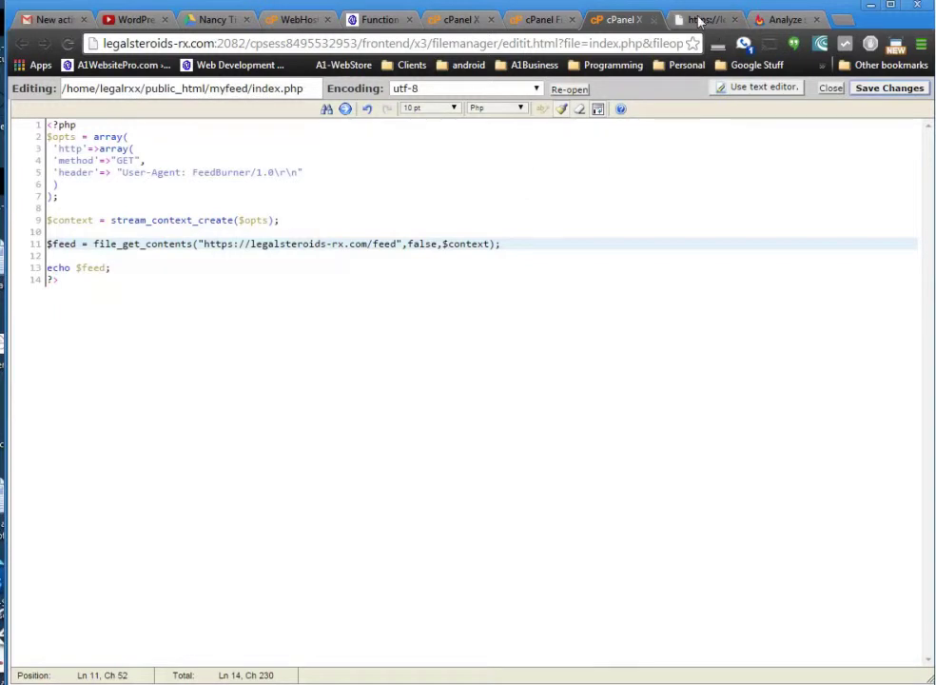
pyautogui.click(700, 21)
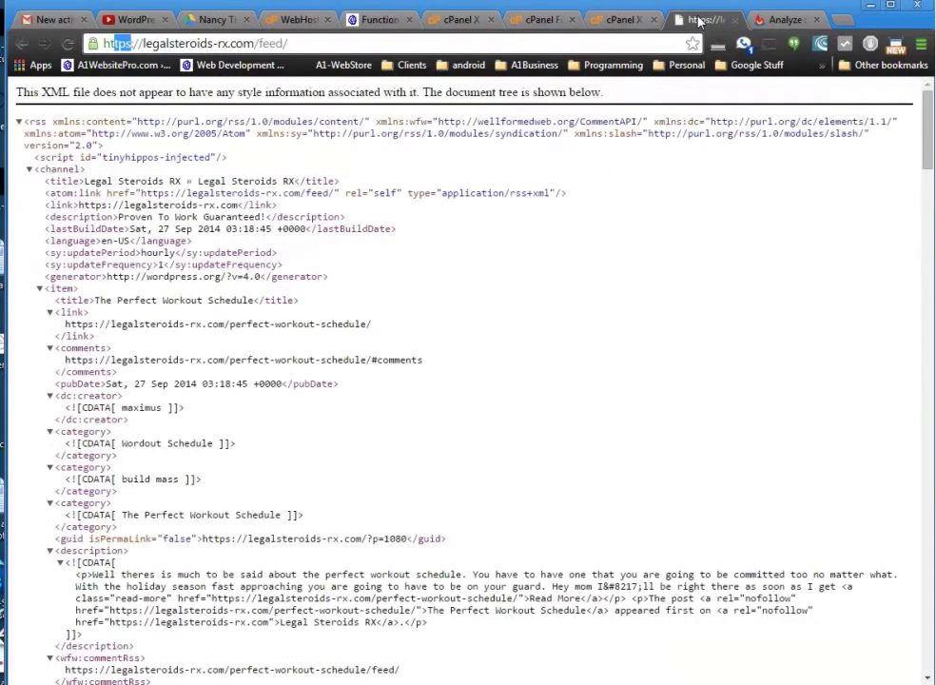
pyautogui.click(538, 19)
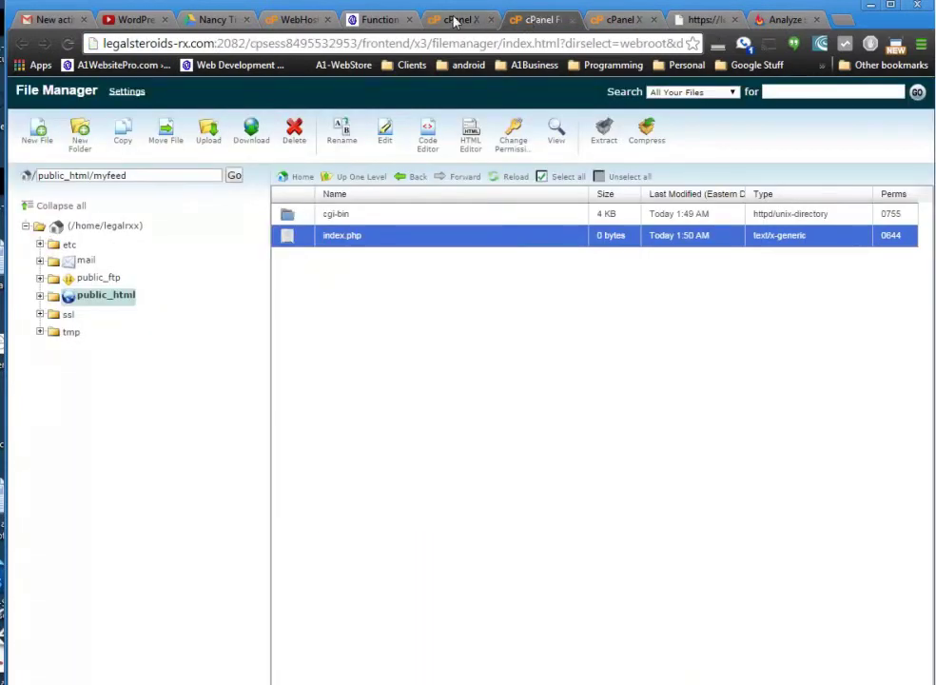
pyautogui.click(454, 20)
pyautogui.click(618, 21)
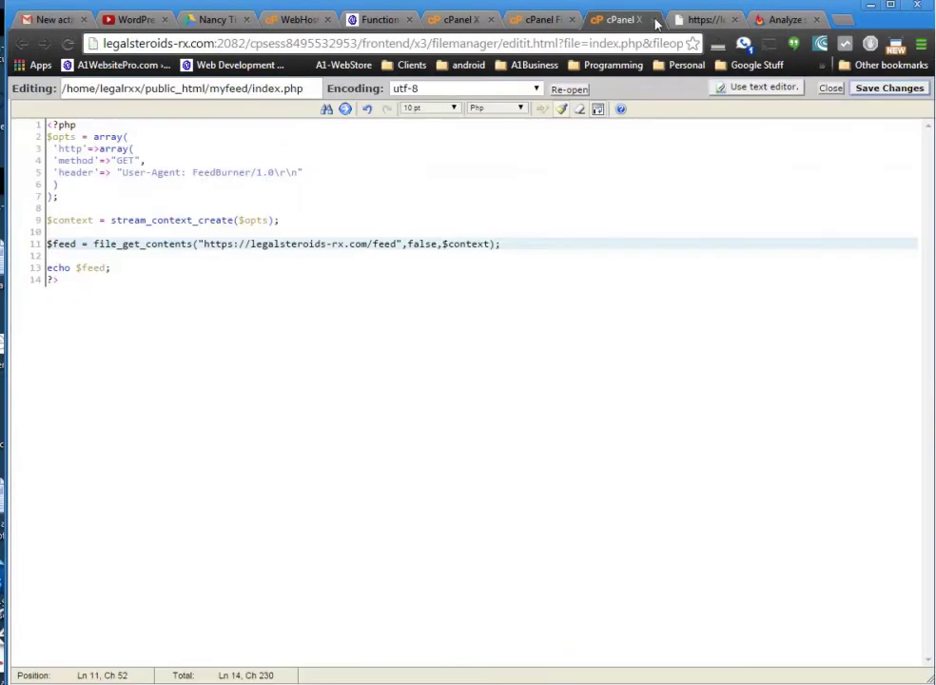
# Load myfeed.legalsteroids-rx.com in the browser page that shows the site's raw XML feed
pyautogui.click(696, 19)
pyautogui.click(320, 42)
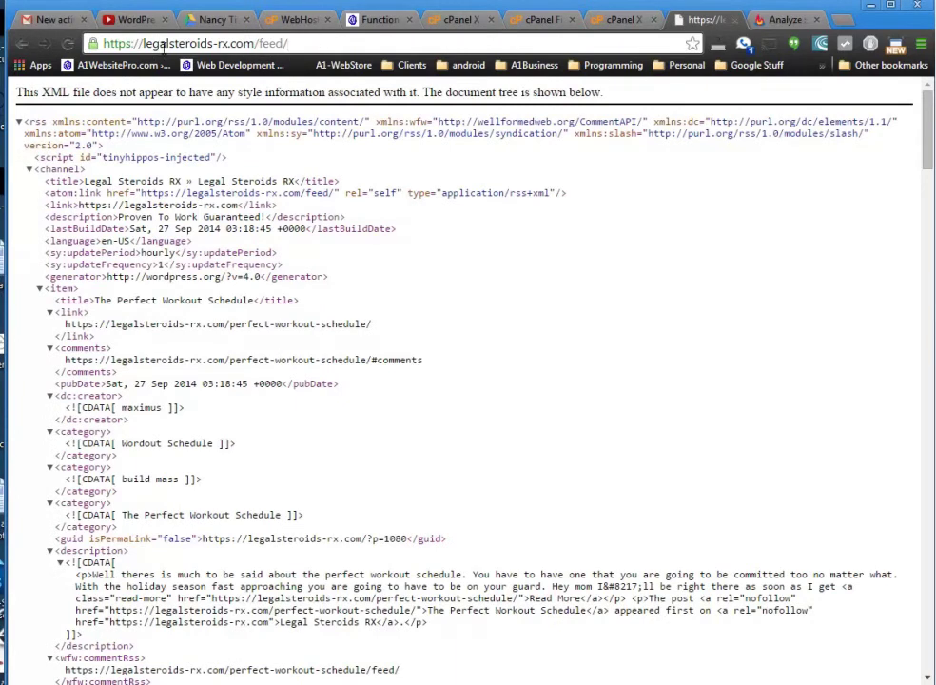
pyautogui.moveTo(144, 42); pyautogui.dragTo(55, 47)
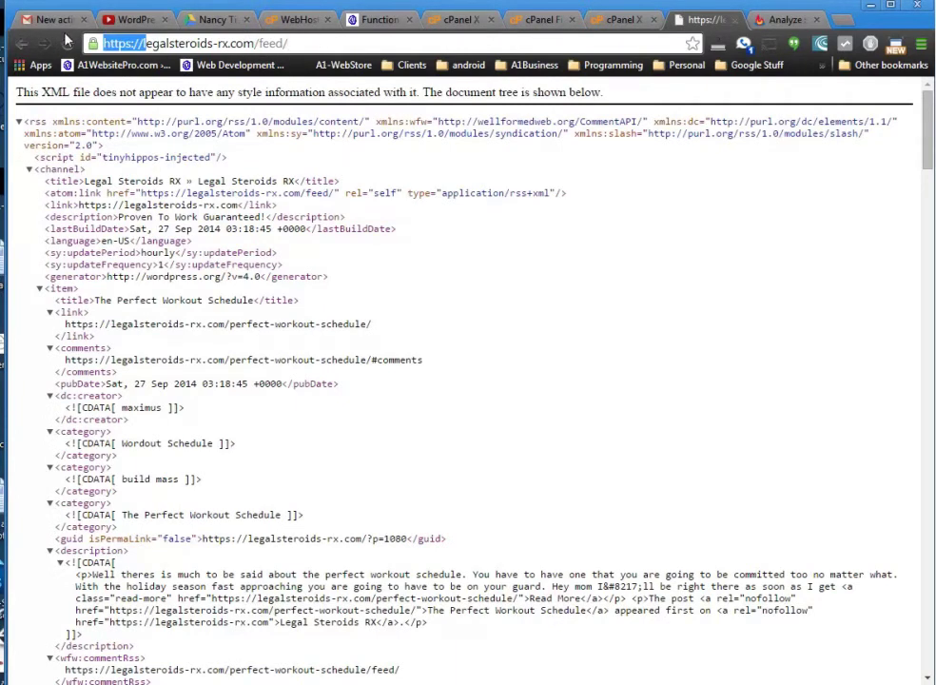
pyautogui.press('Delete')
pyautogui.press('Delete')
pyautogui.write('myfeed.')
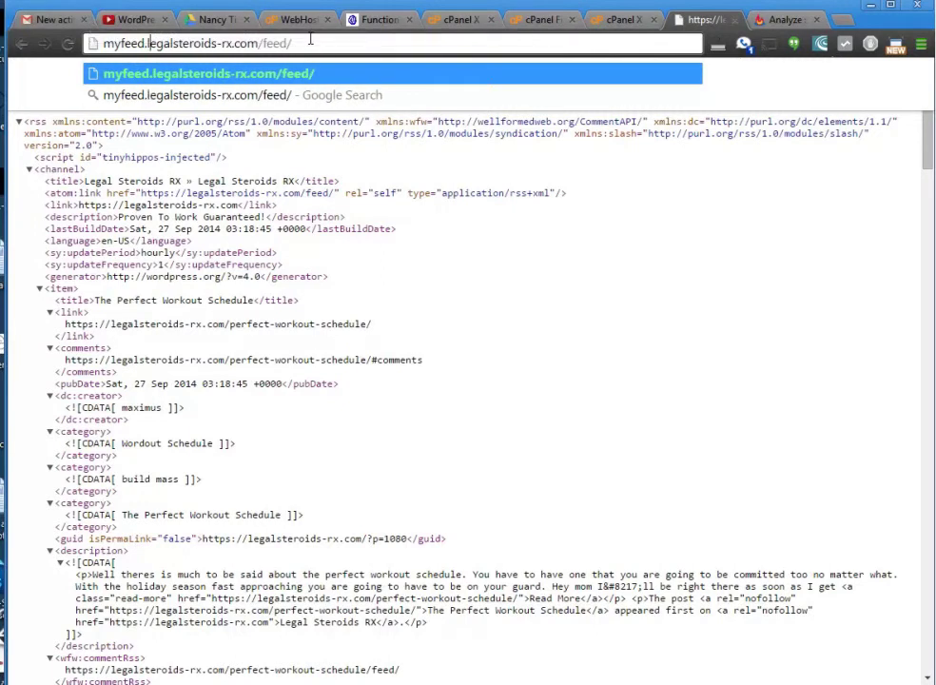
pyautogui.moveTo(276, 43); pyautogui.dragTo(263, 42)
pyautogui.press('BackSpace')
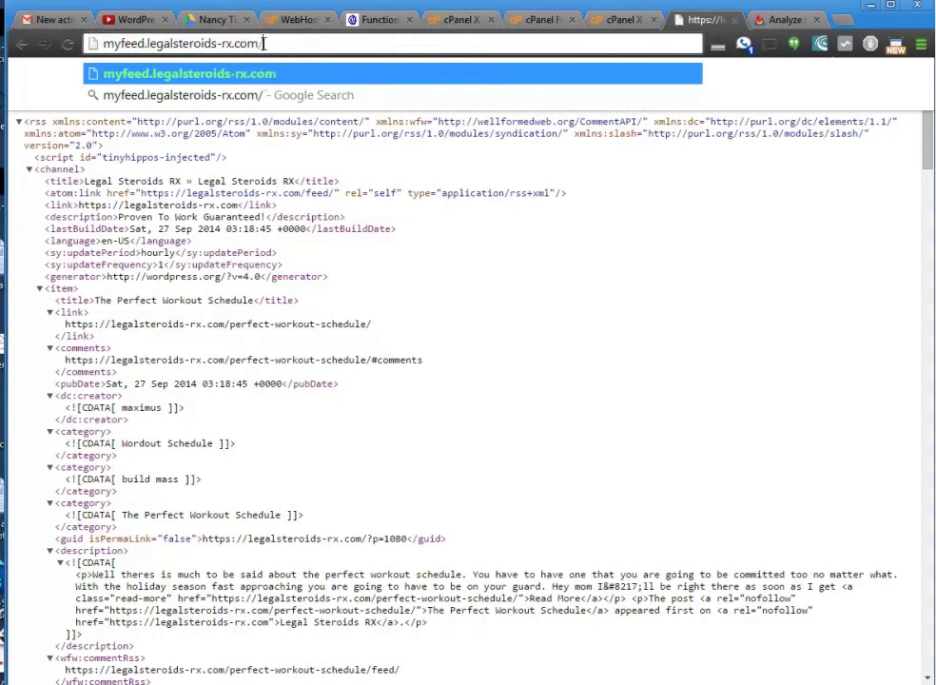
pyautogui.press('BackSpace')
pyautogui.press('Return')
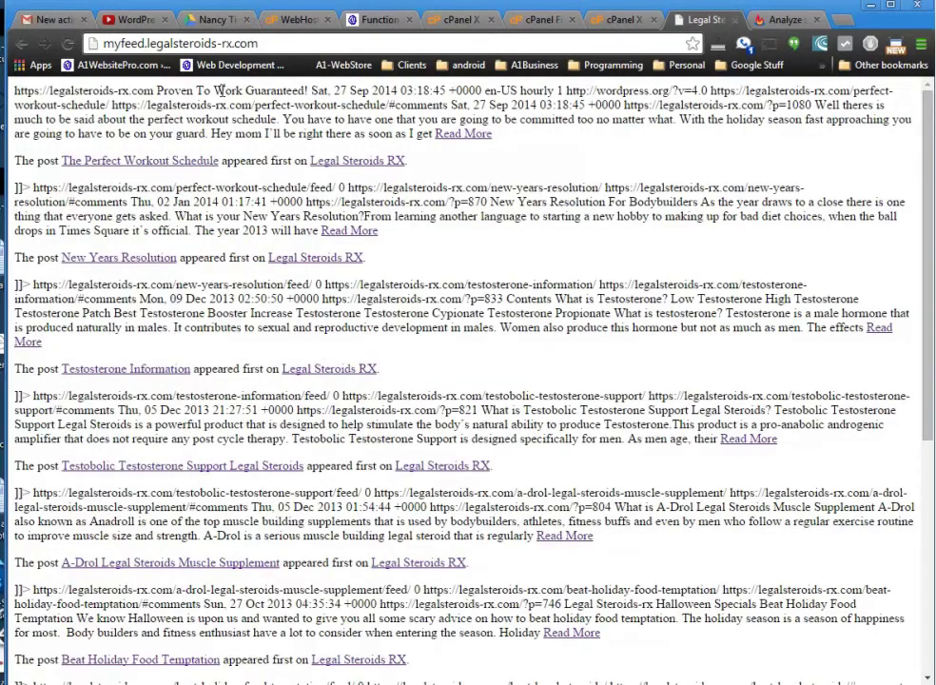
pyautogui.click(184, 45)
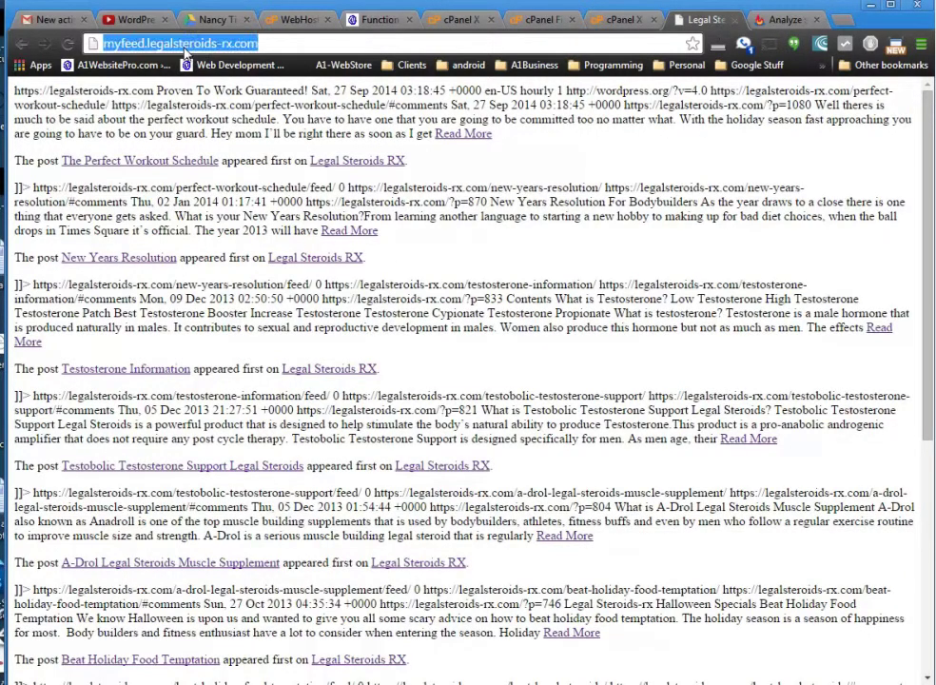
pyautogui.rightClick(194, 49)
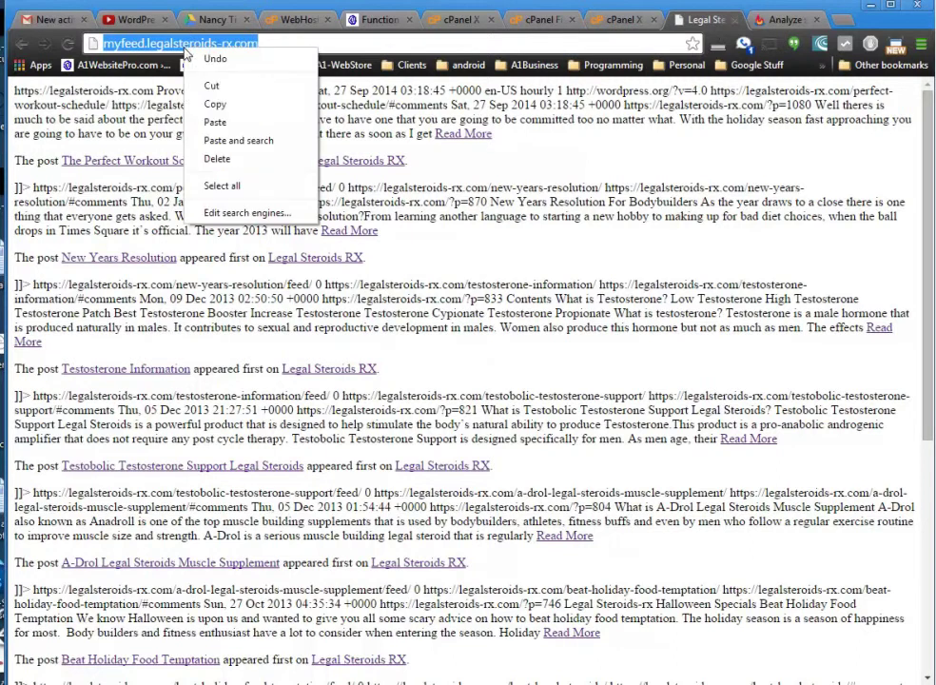
pyautogui.click(225, 106)
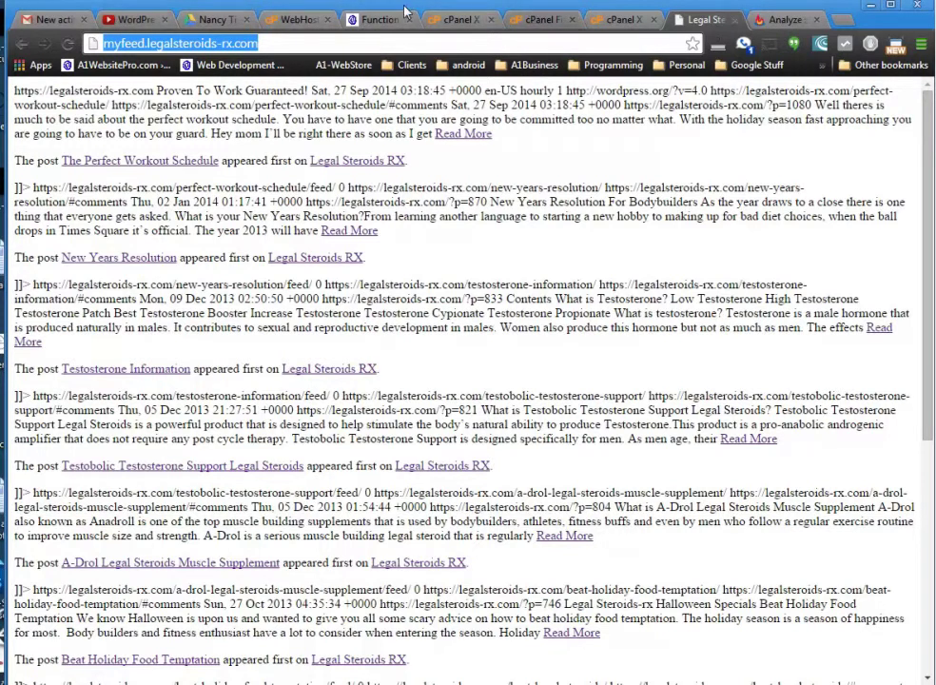
pyautogui.click(759, 21)
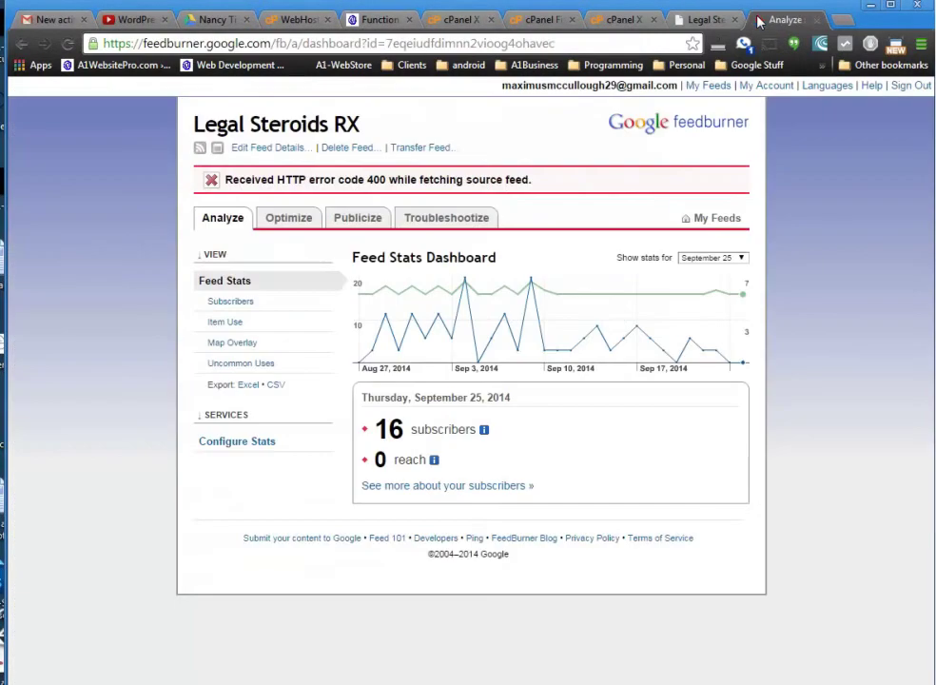
pyautogui.click(256, 148)
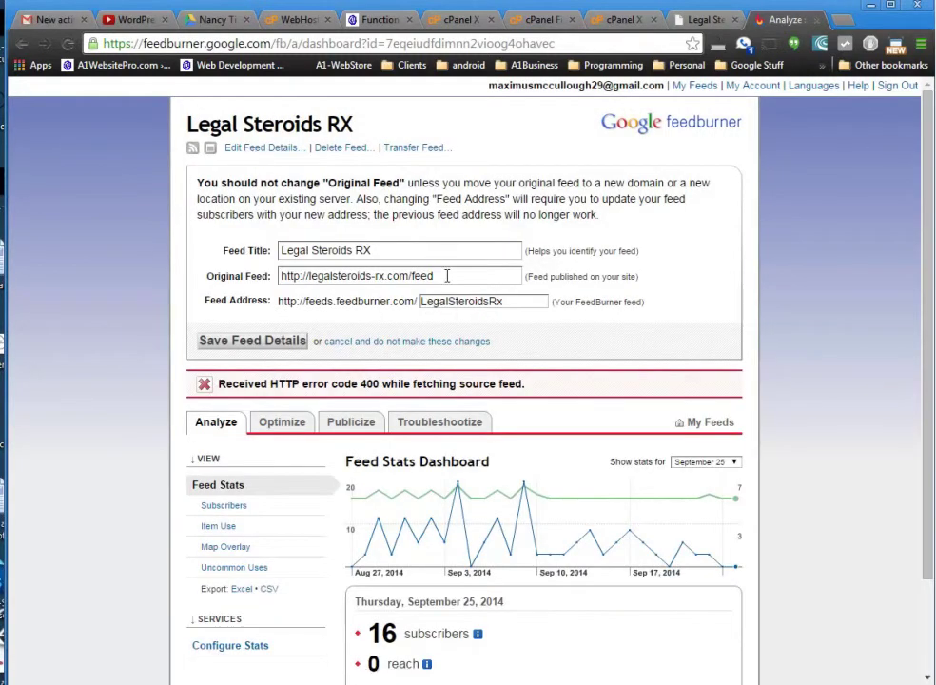
pyautogui.moveTo(438, 274); pyautogui.dragTo(202, 275)
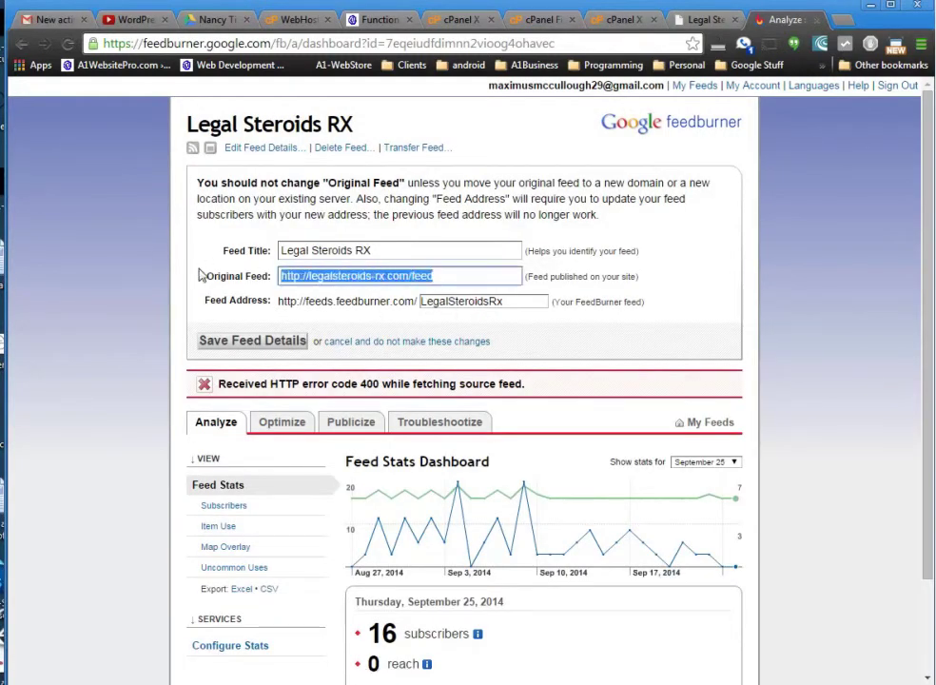
pyautogui.hotkey('ctrl', 'v')
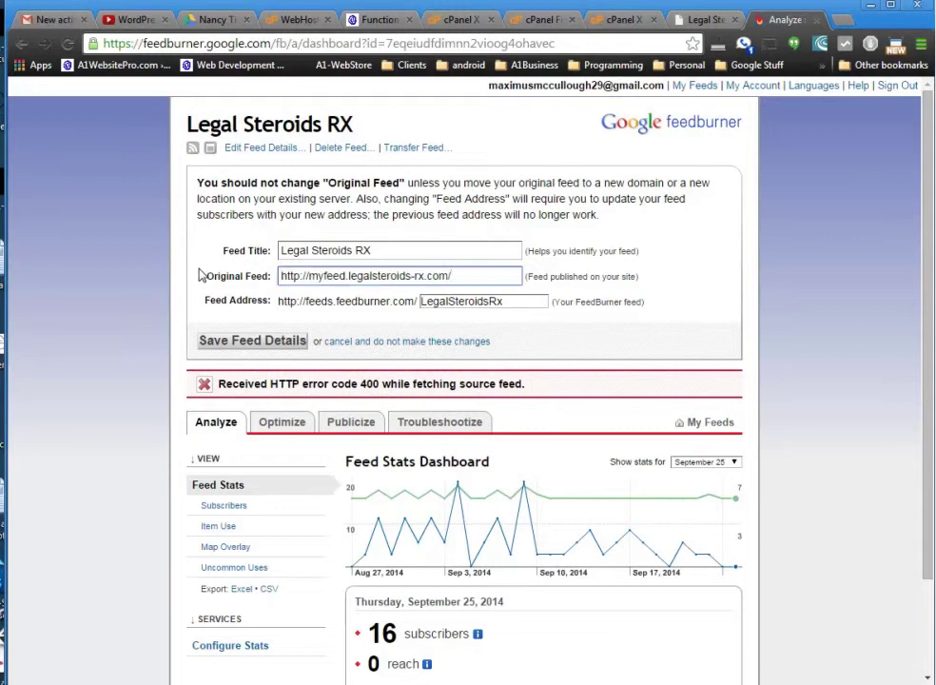
pyautogui.click(240, 344)
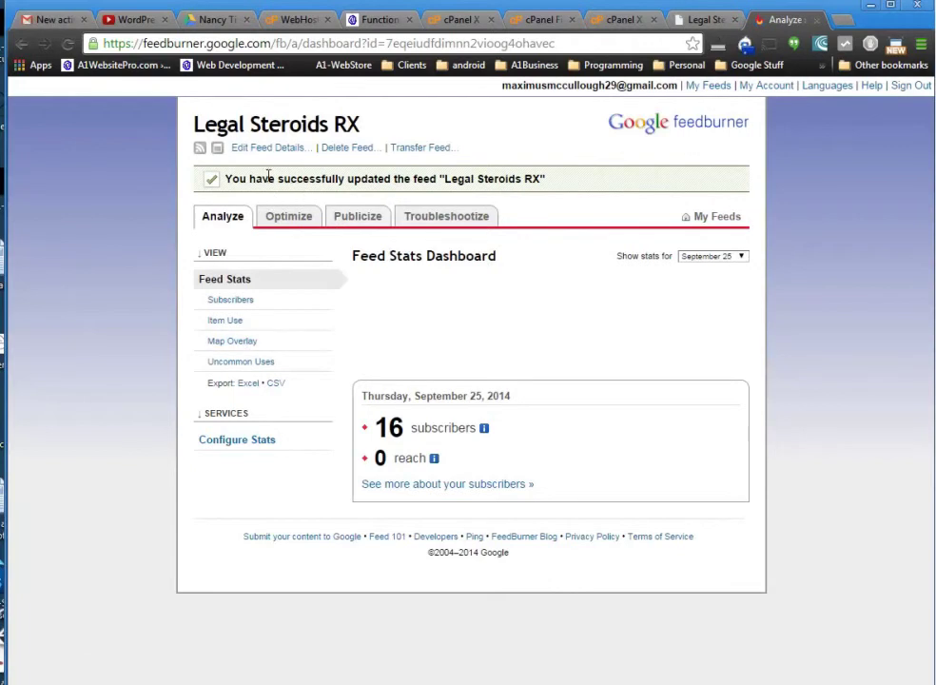
pyautogui.moveTo(231, 179); pyautogui.dragTo(569, 183)
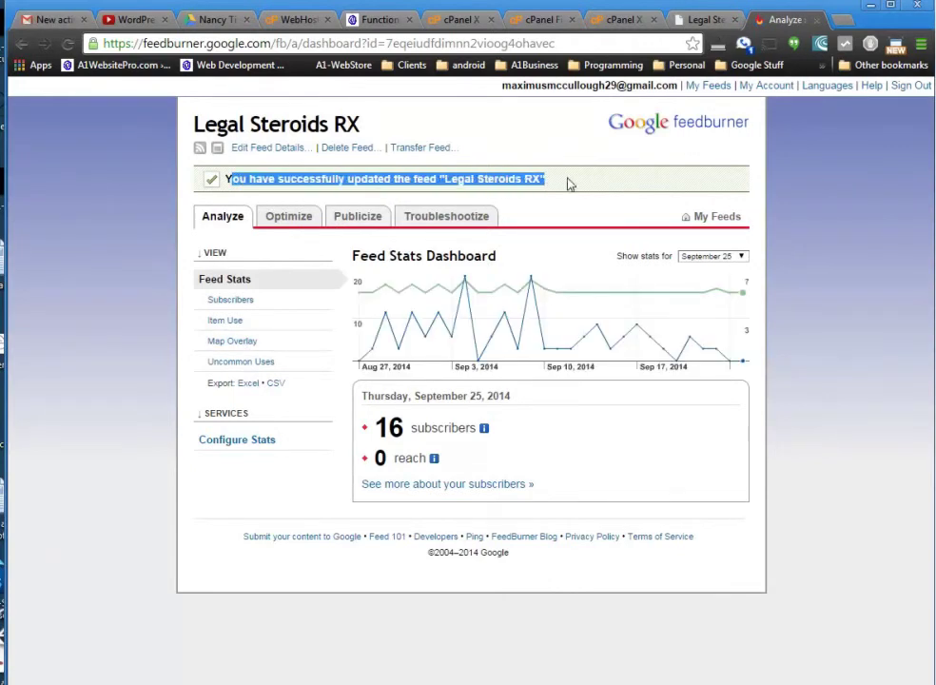
pyautogui.click(810, 245)
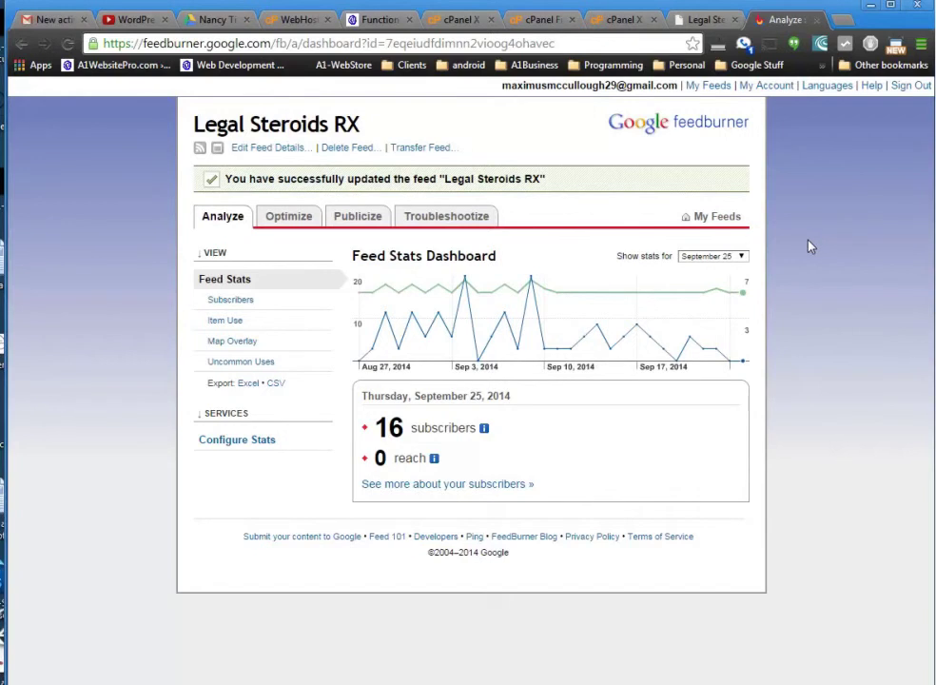
pyautogui.moveTo(388, 428); pyautogui.dragTo(458, 427)
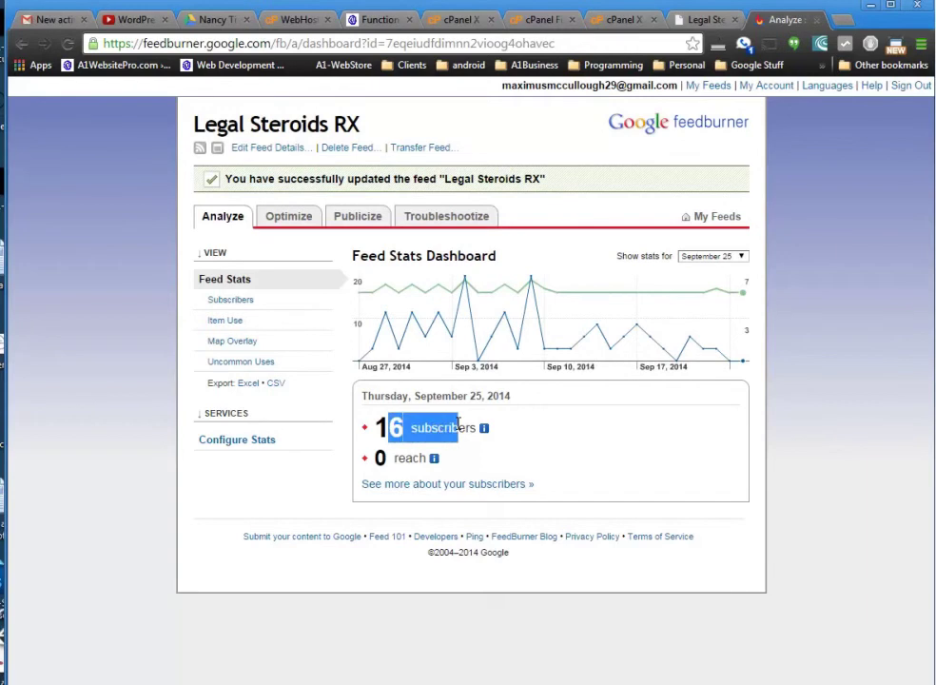